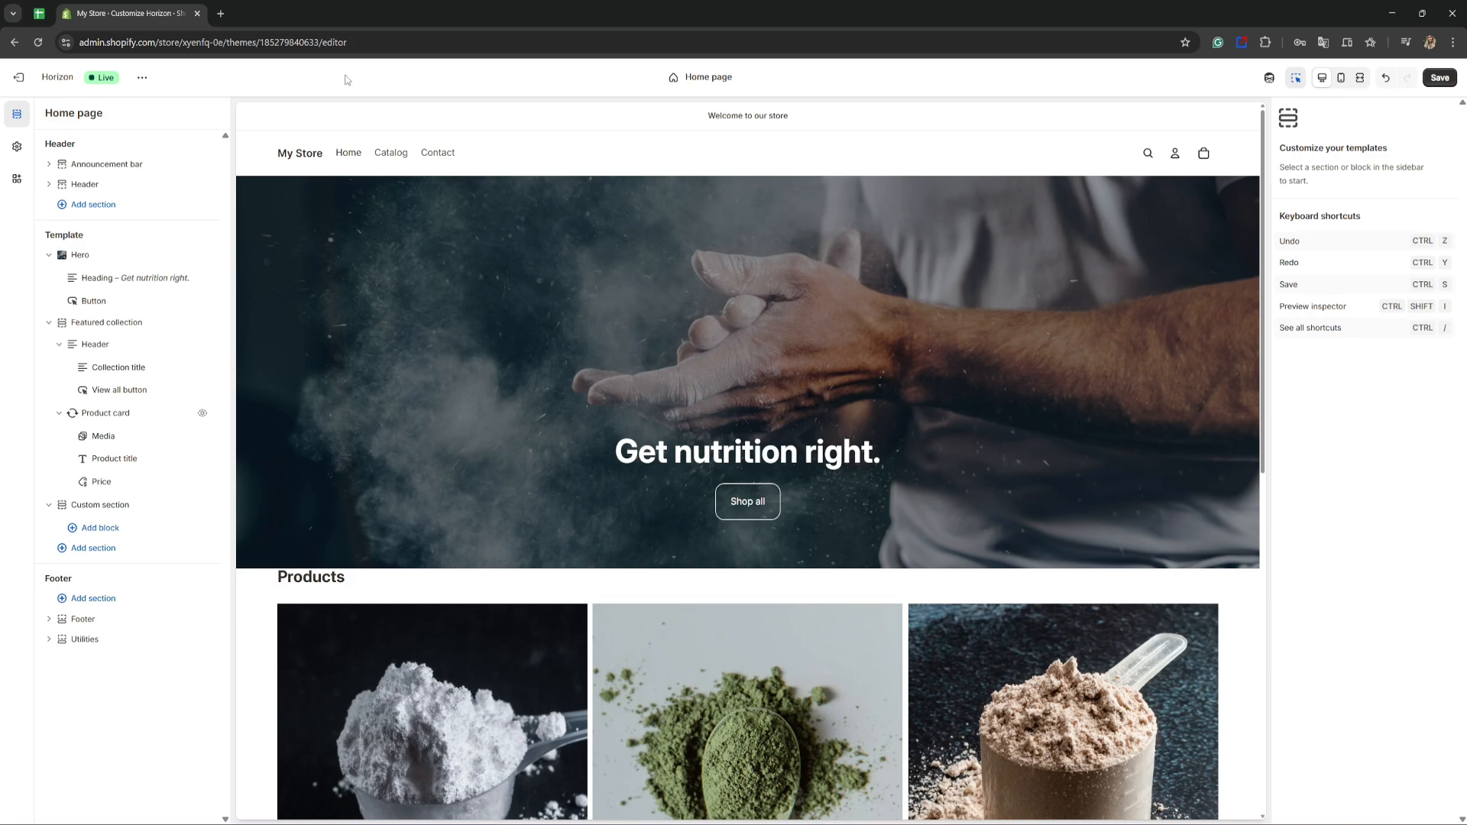
click(221, 13)
text(https://go.elfsight.io/click?pid=3141&offer_id=3)
key(Return)
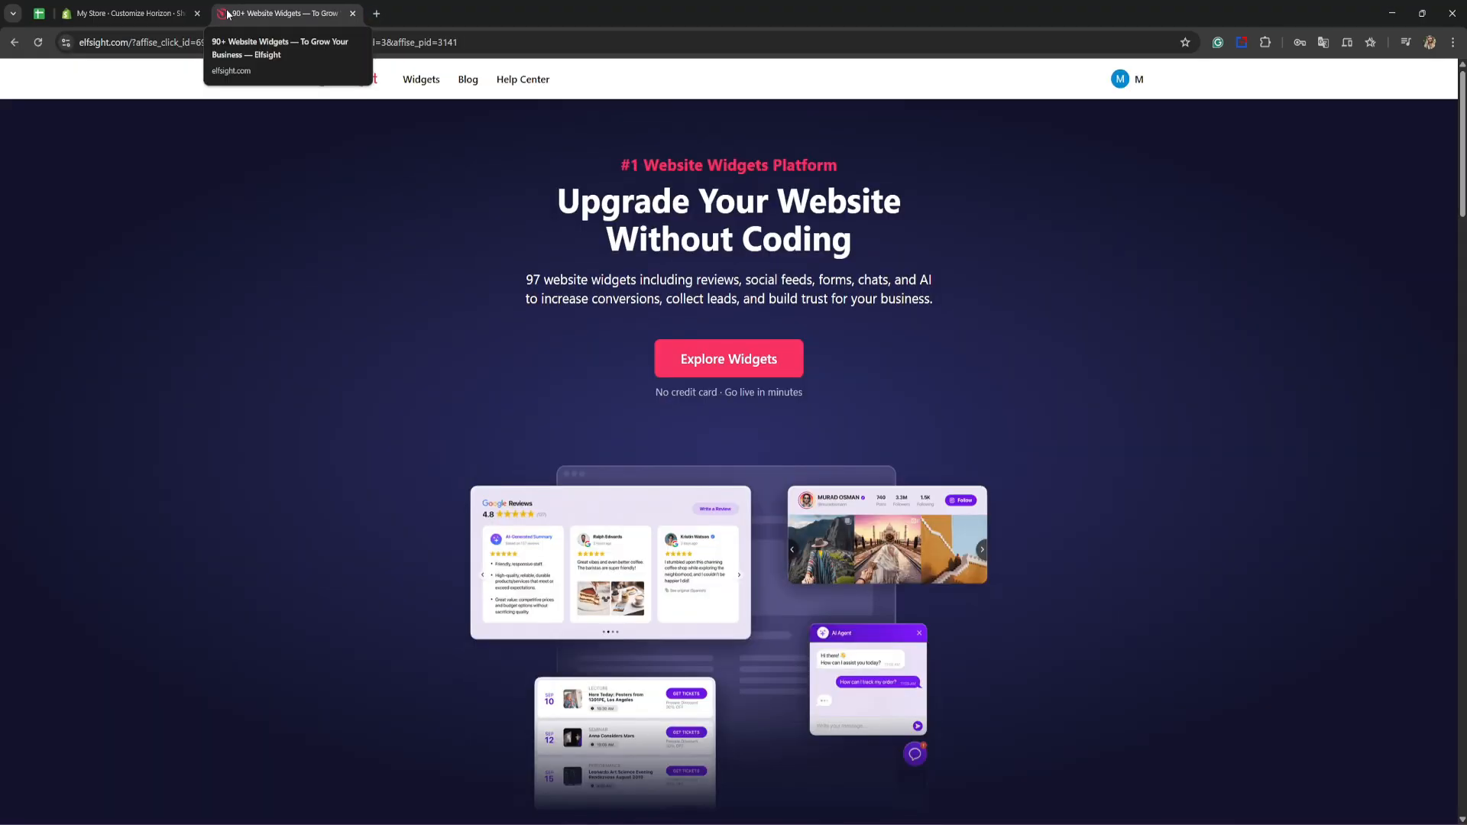
Step: Find the Button widget among Elfsight's tools and start creating it for free
mouse_move(426, 92)
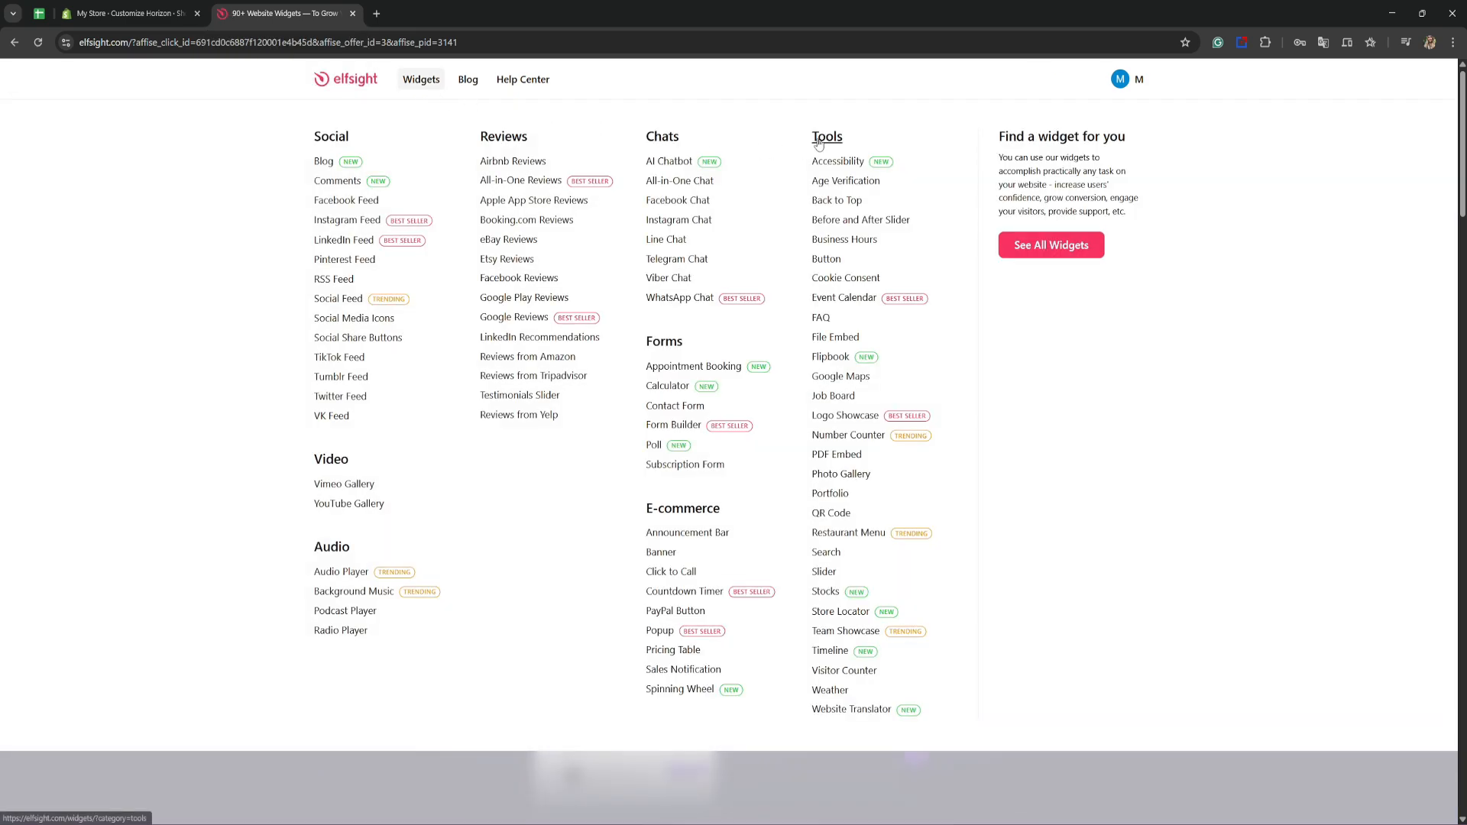
click(828, 260)
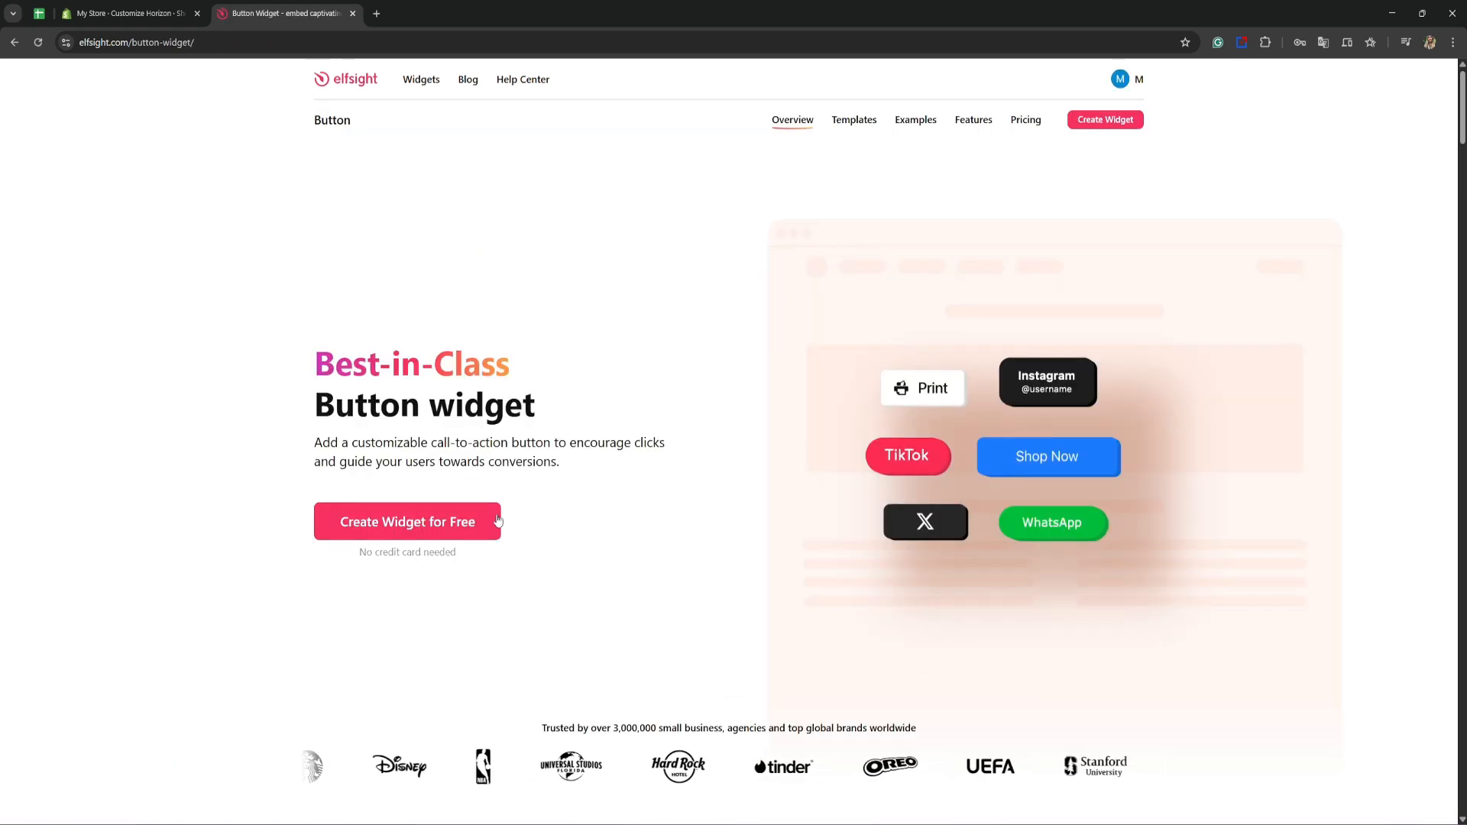
click(473, 519)
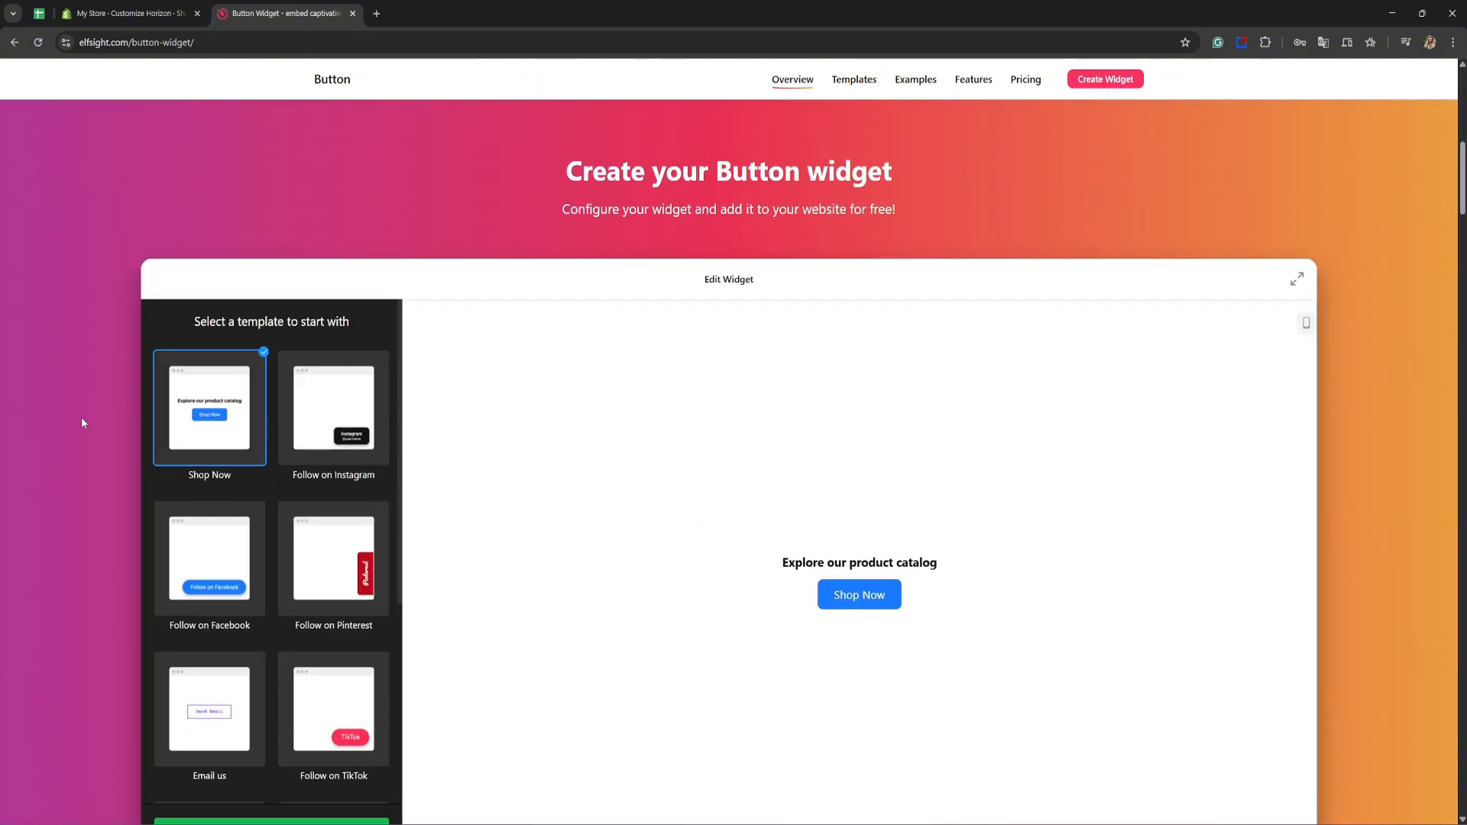
Step: Preview the Follow on Instagram, Facebook, Pinterest and TikTok templates and continue with the Shop Now template
scroll(70, 400, down, 1)
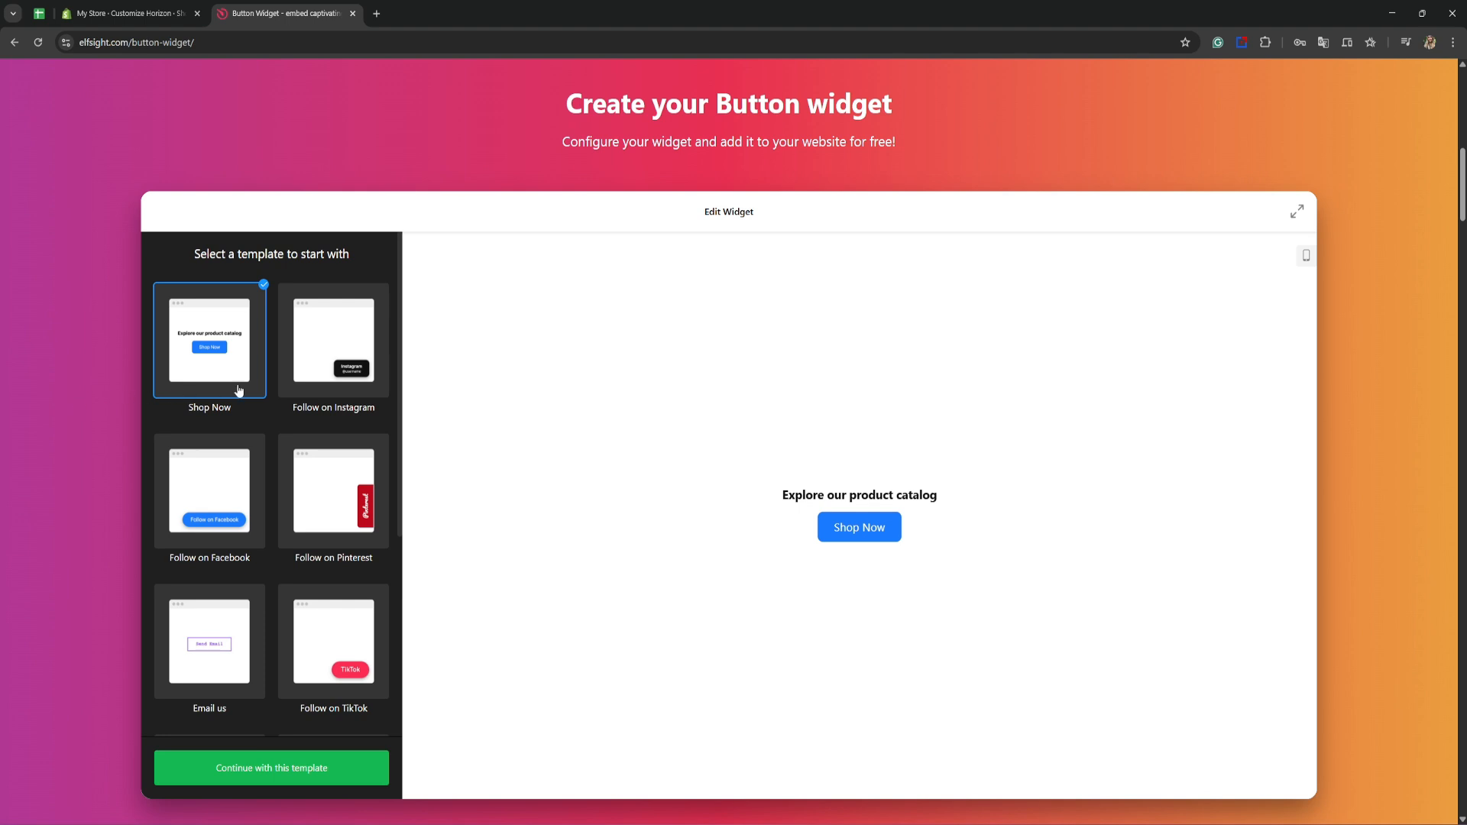
click(305, 363)
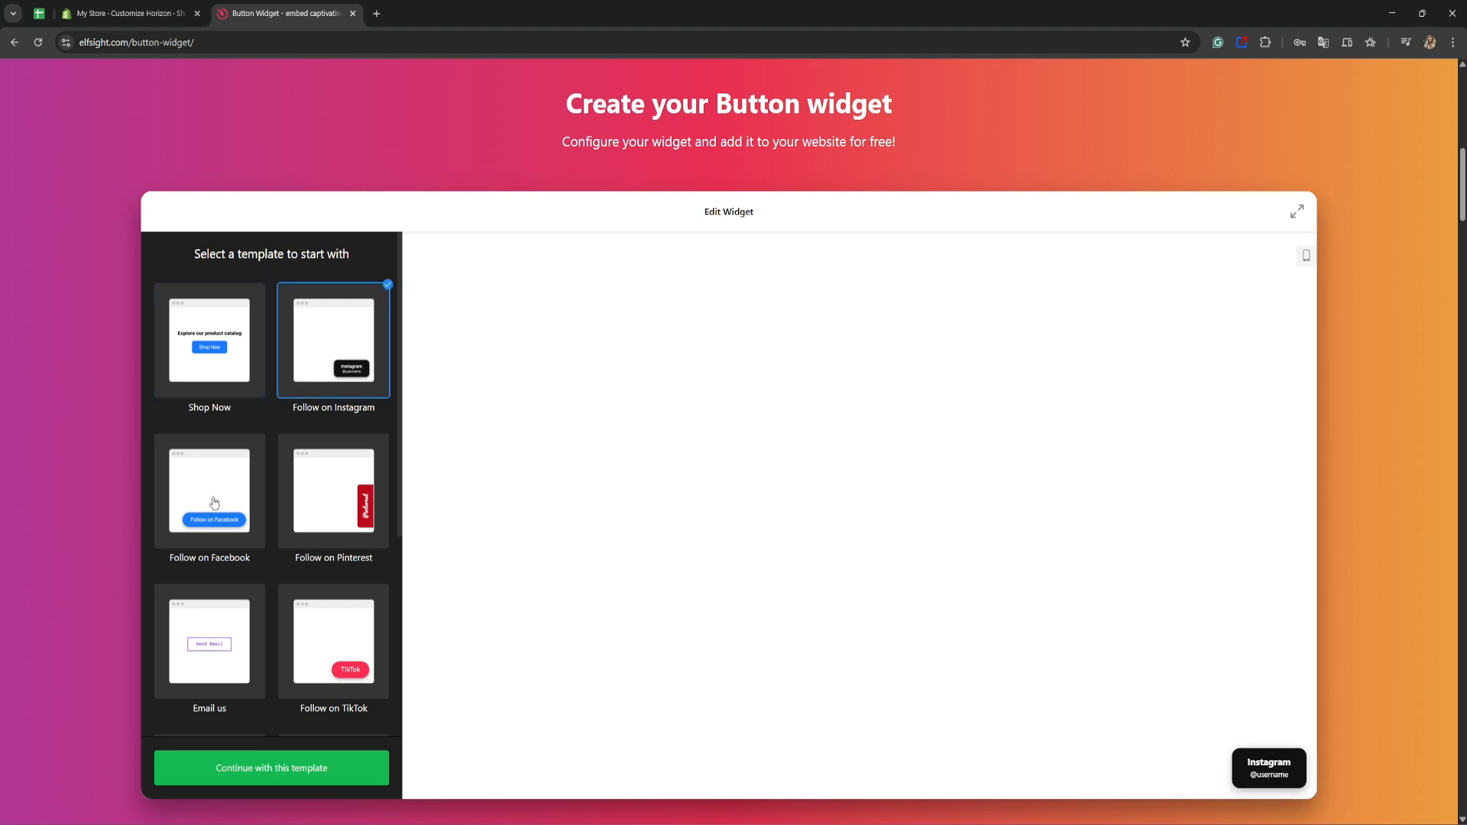
click(214, 502)
click(299, 489)
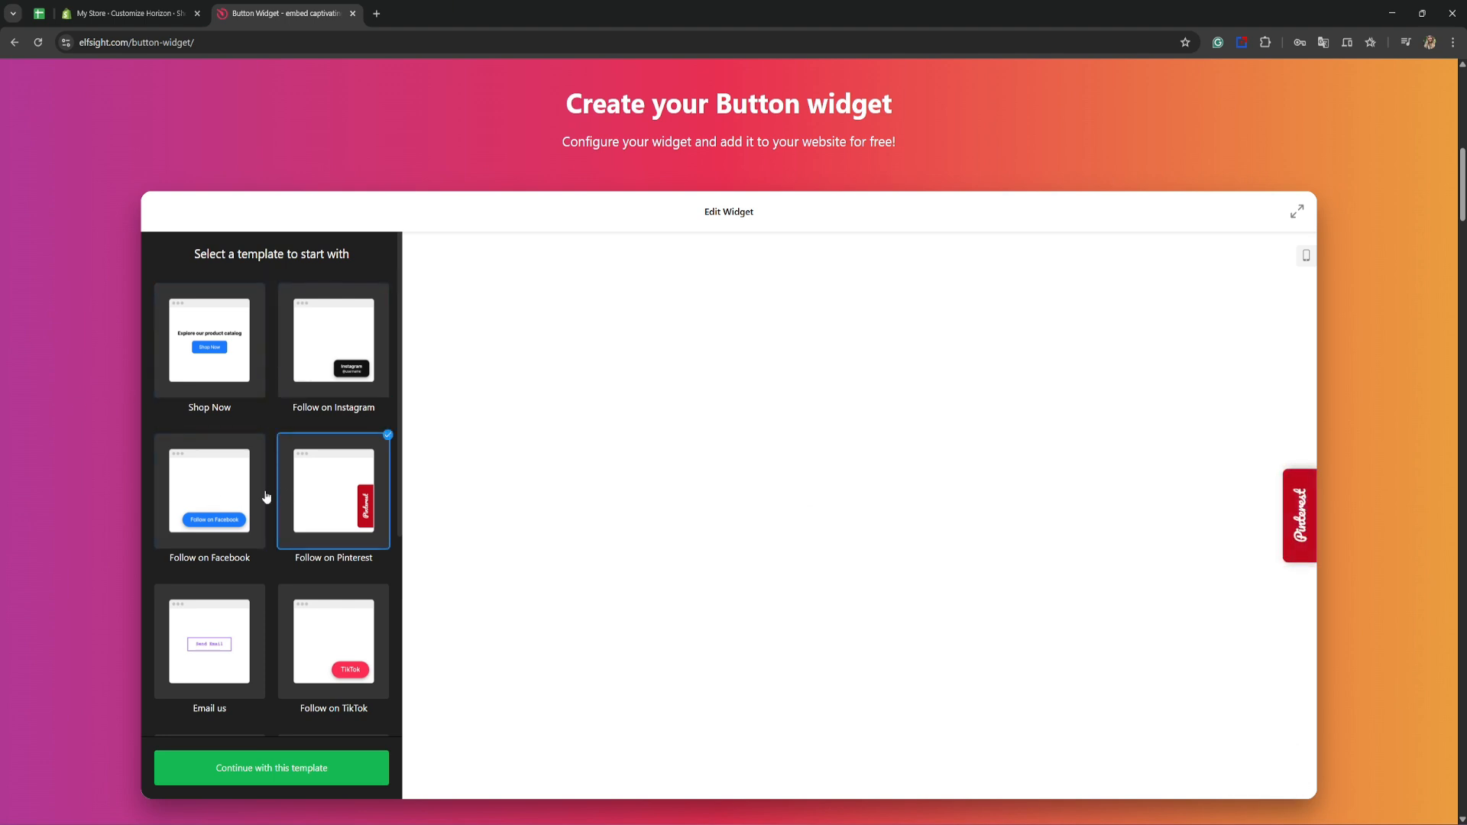
click(332, 630)
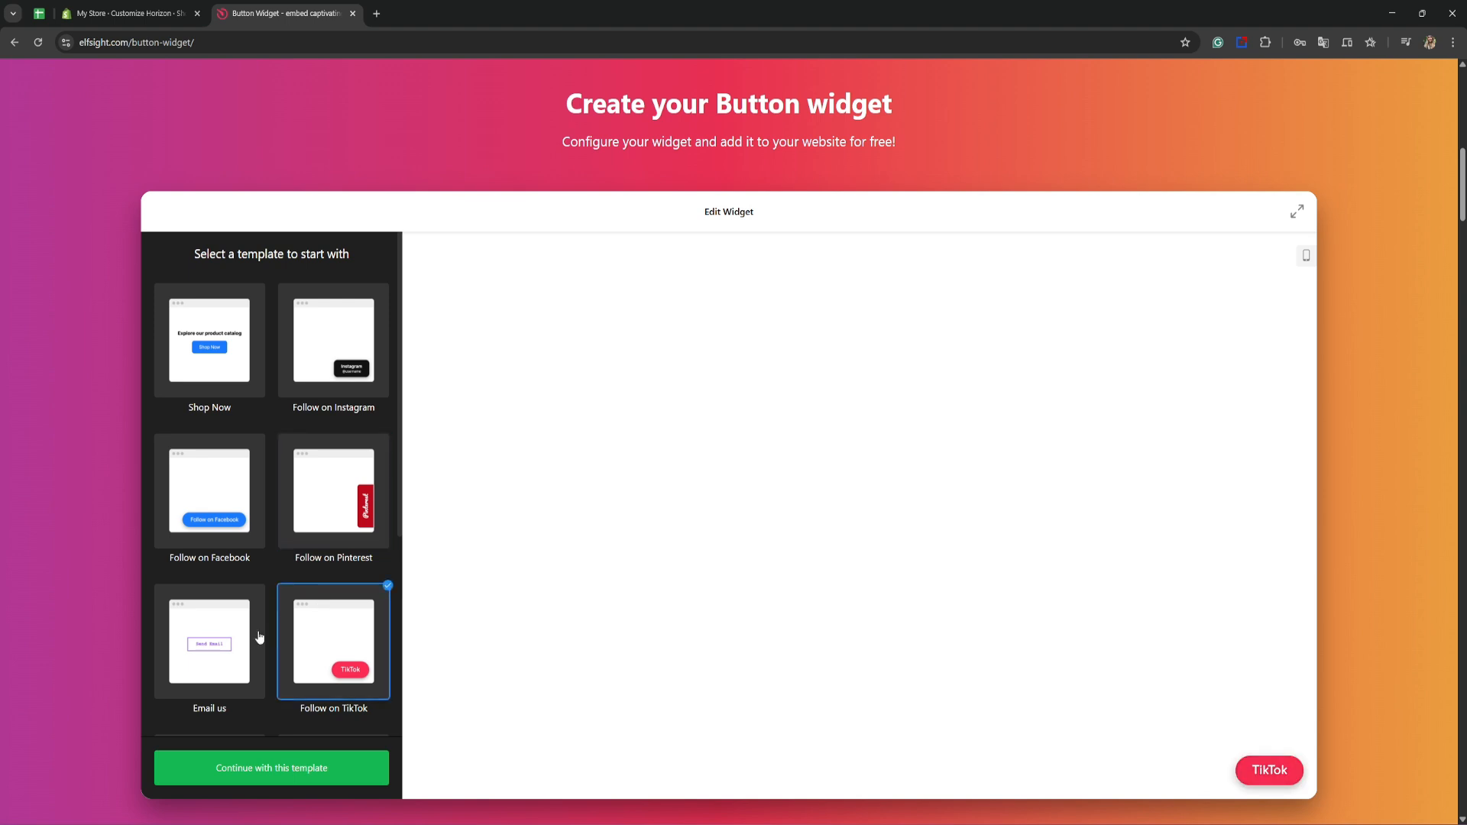
click(218, 351)
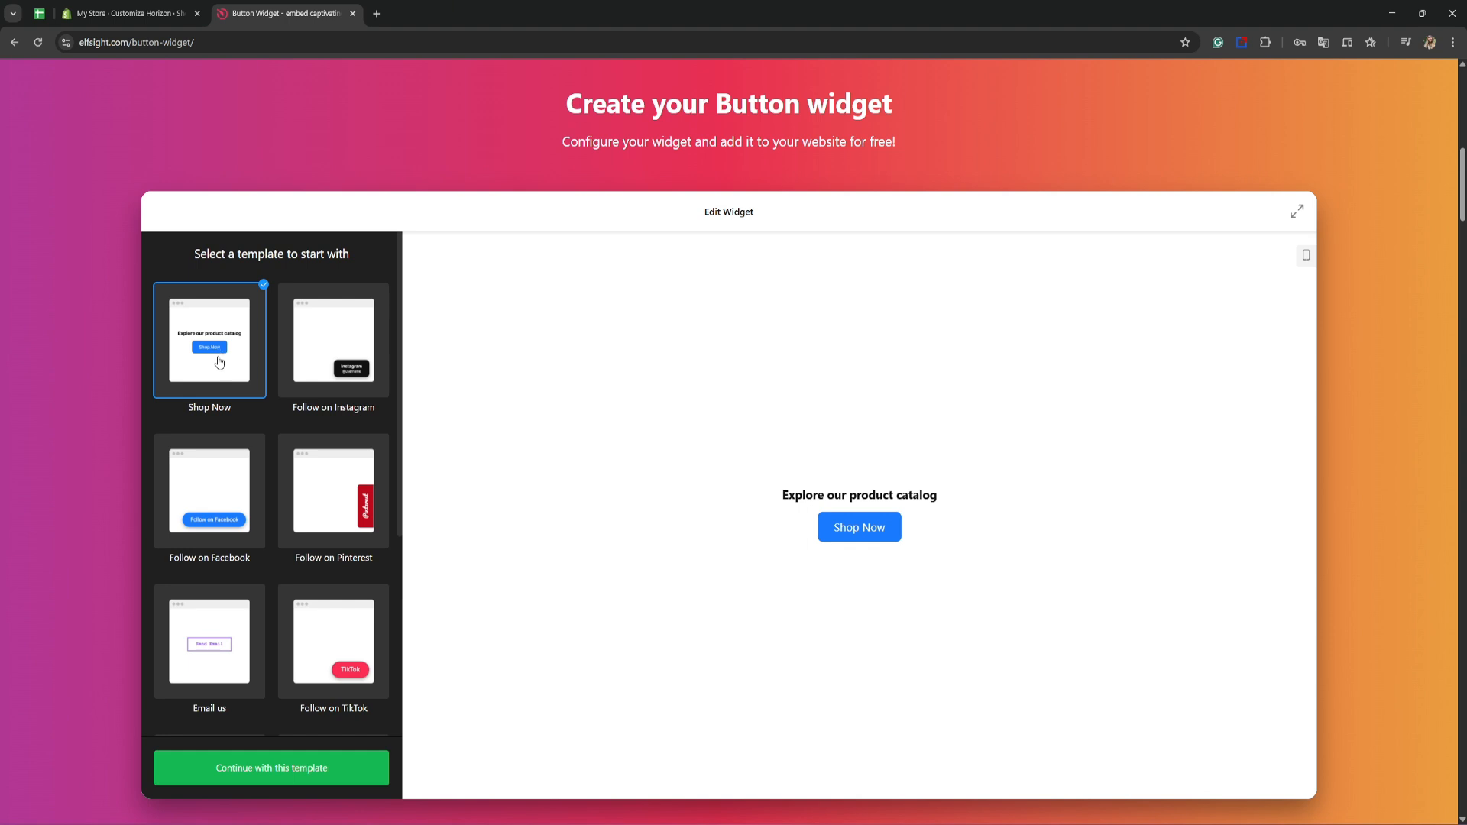
click(324, 767)
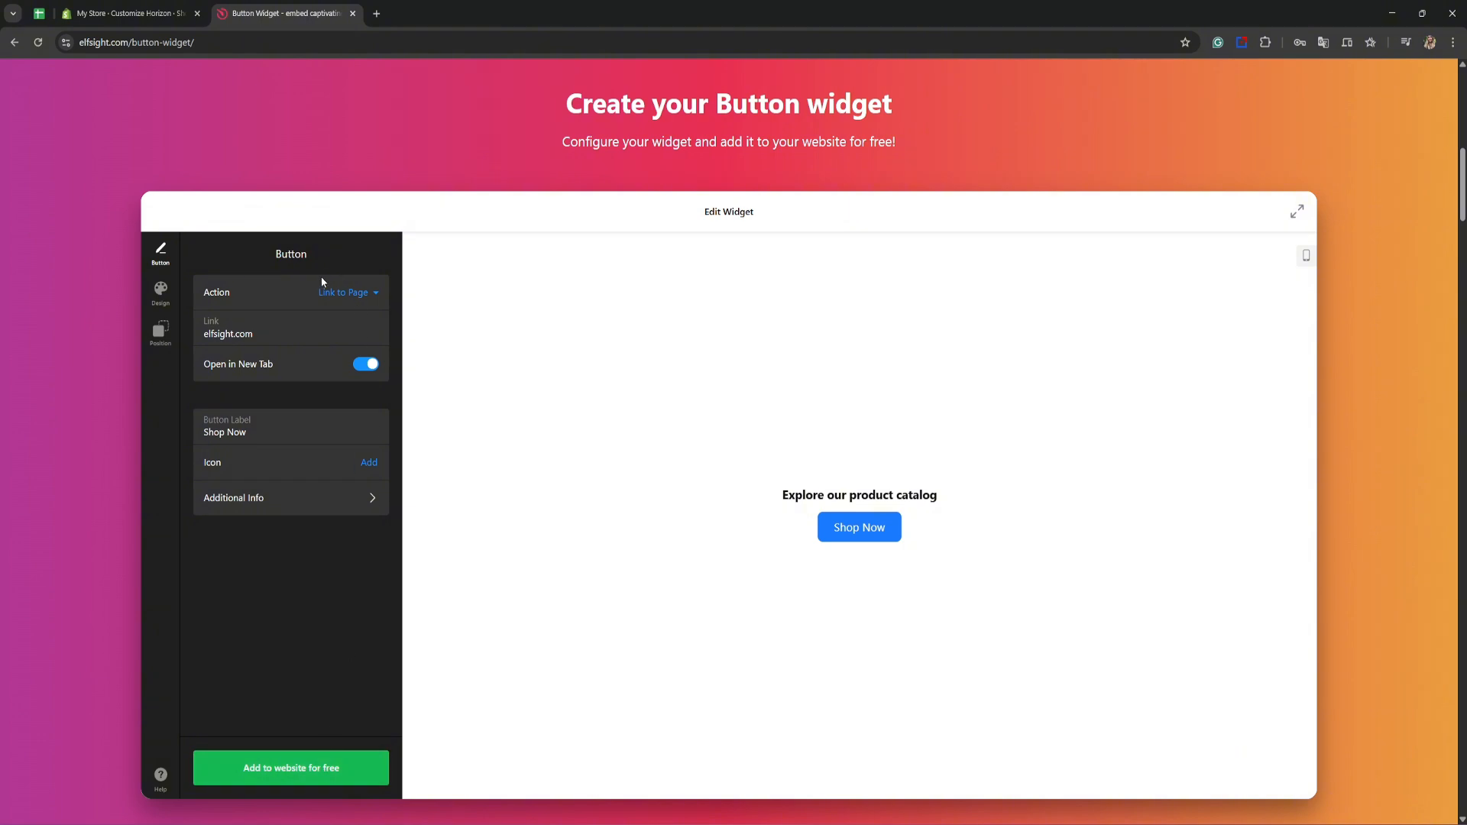
Step: Review the actions available for the button and look at the store's home page in the Shopify theme editor
click(341, 292)
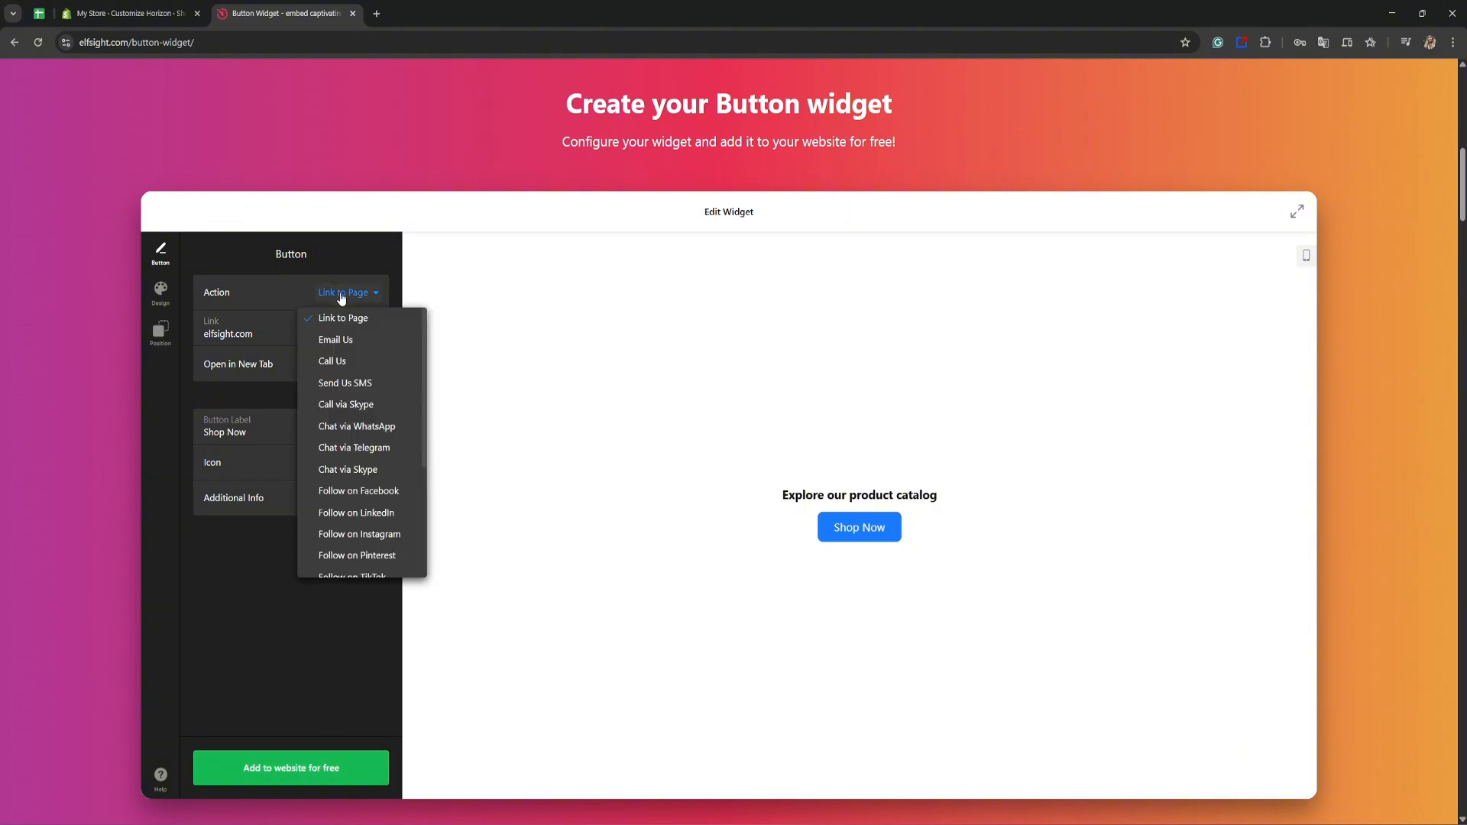
click(330, 251)
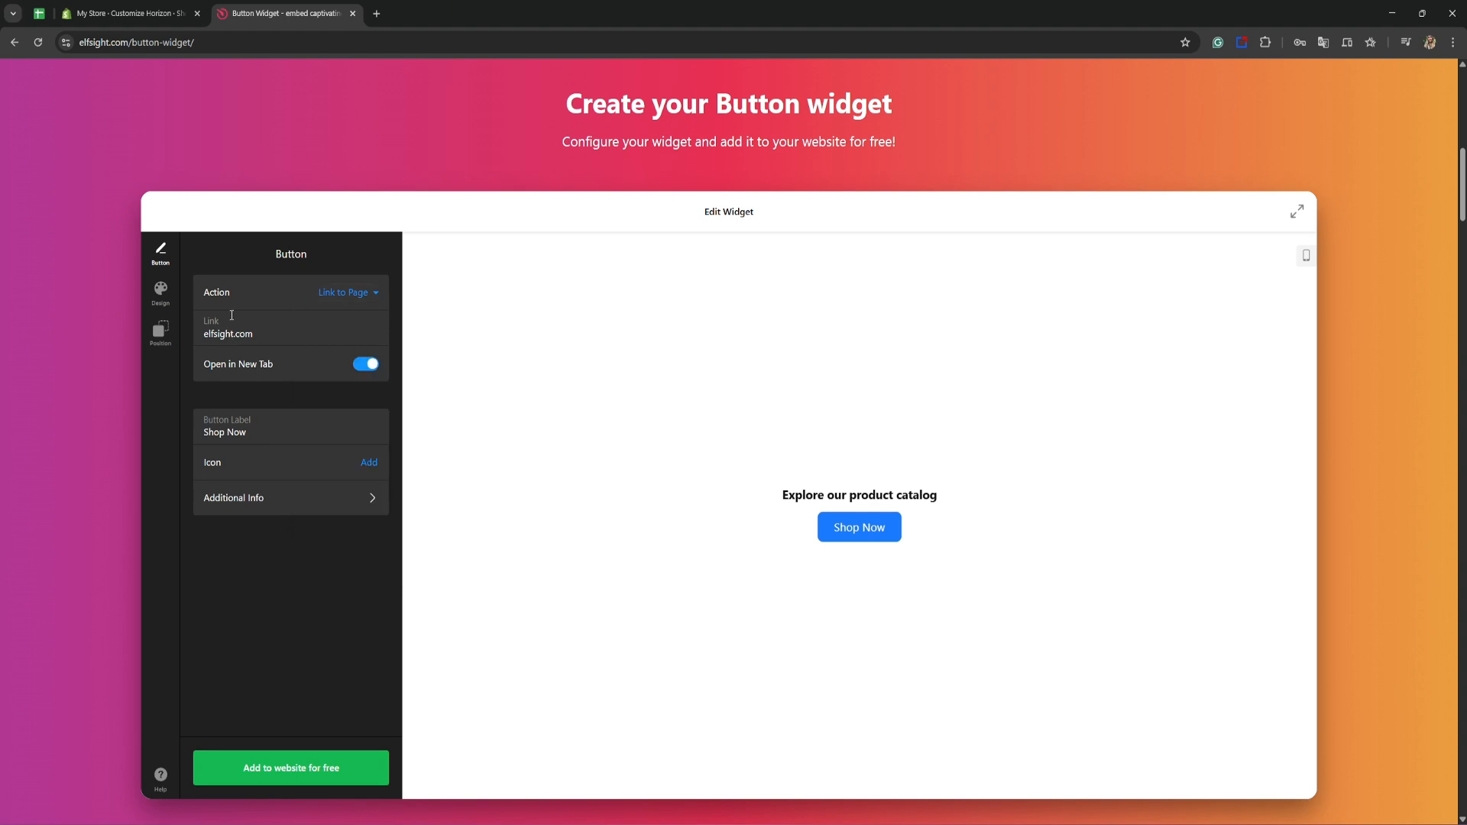
click(126, 13)
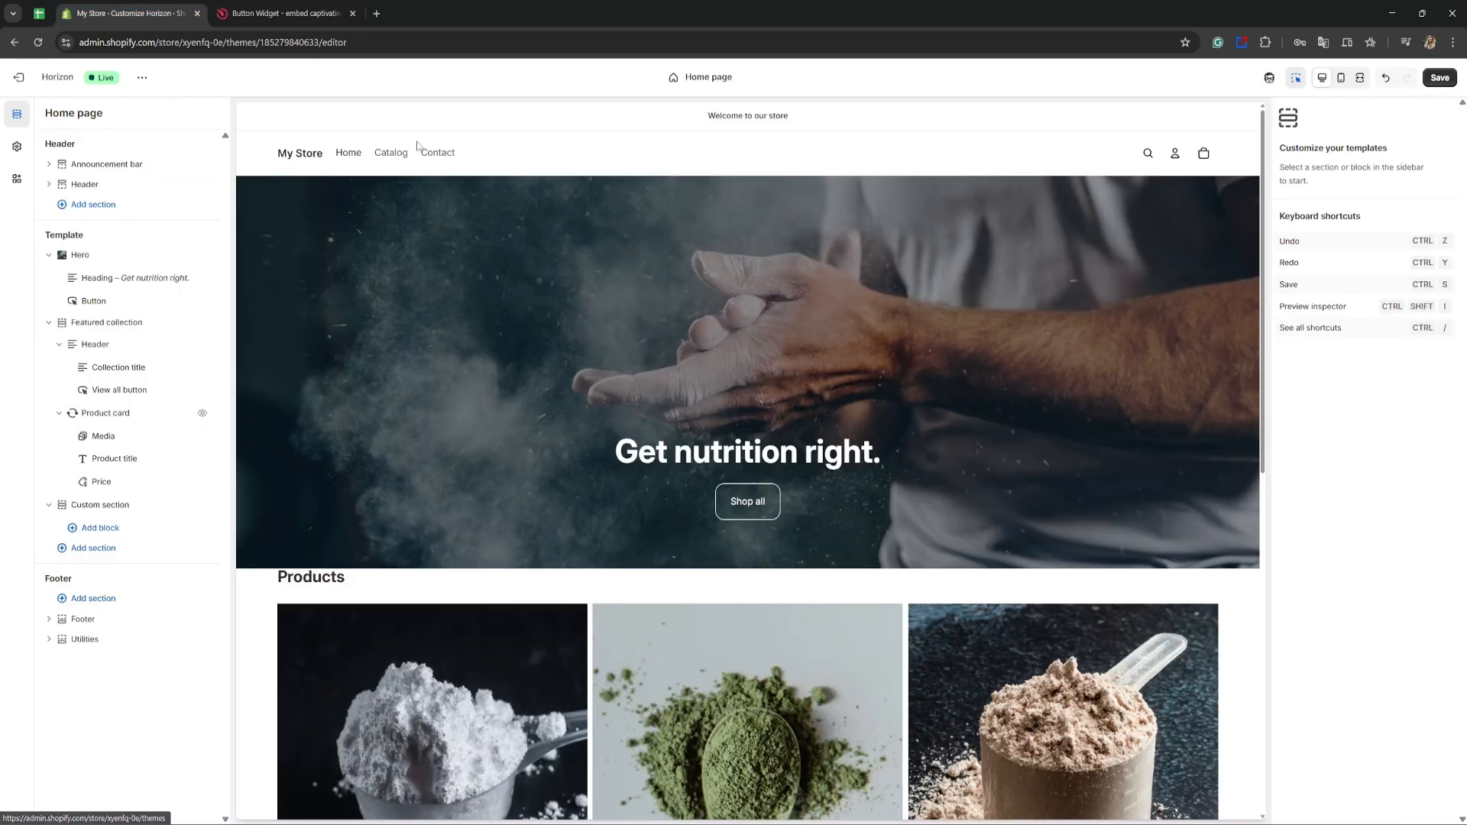
click(283, 13)
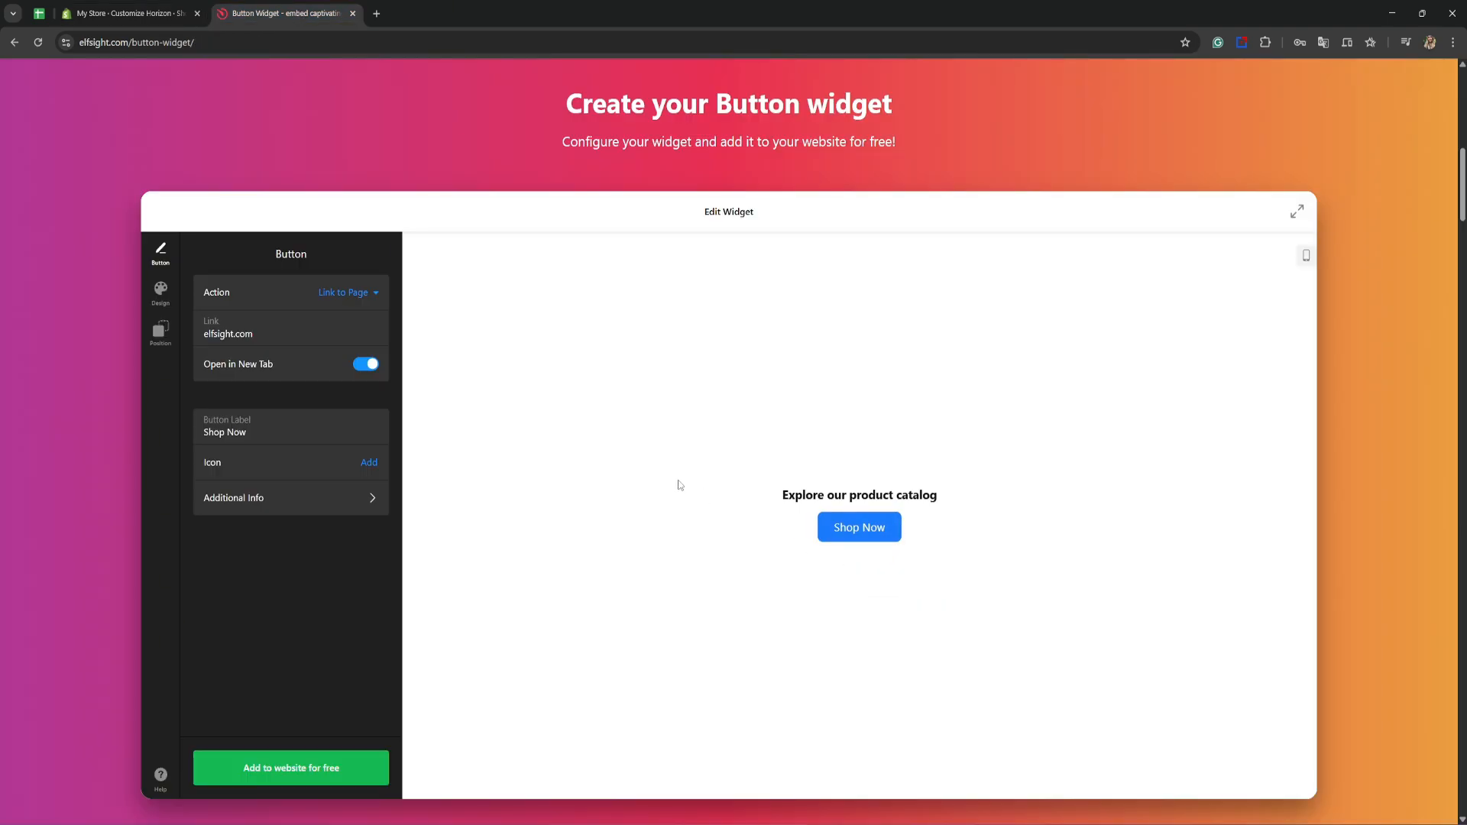
Step: Try adding /shop to the end of the button's elfsight.com link and remove the addition
drag(262, 339, 175, 339)
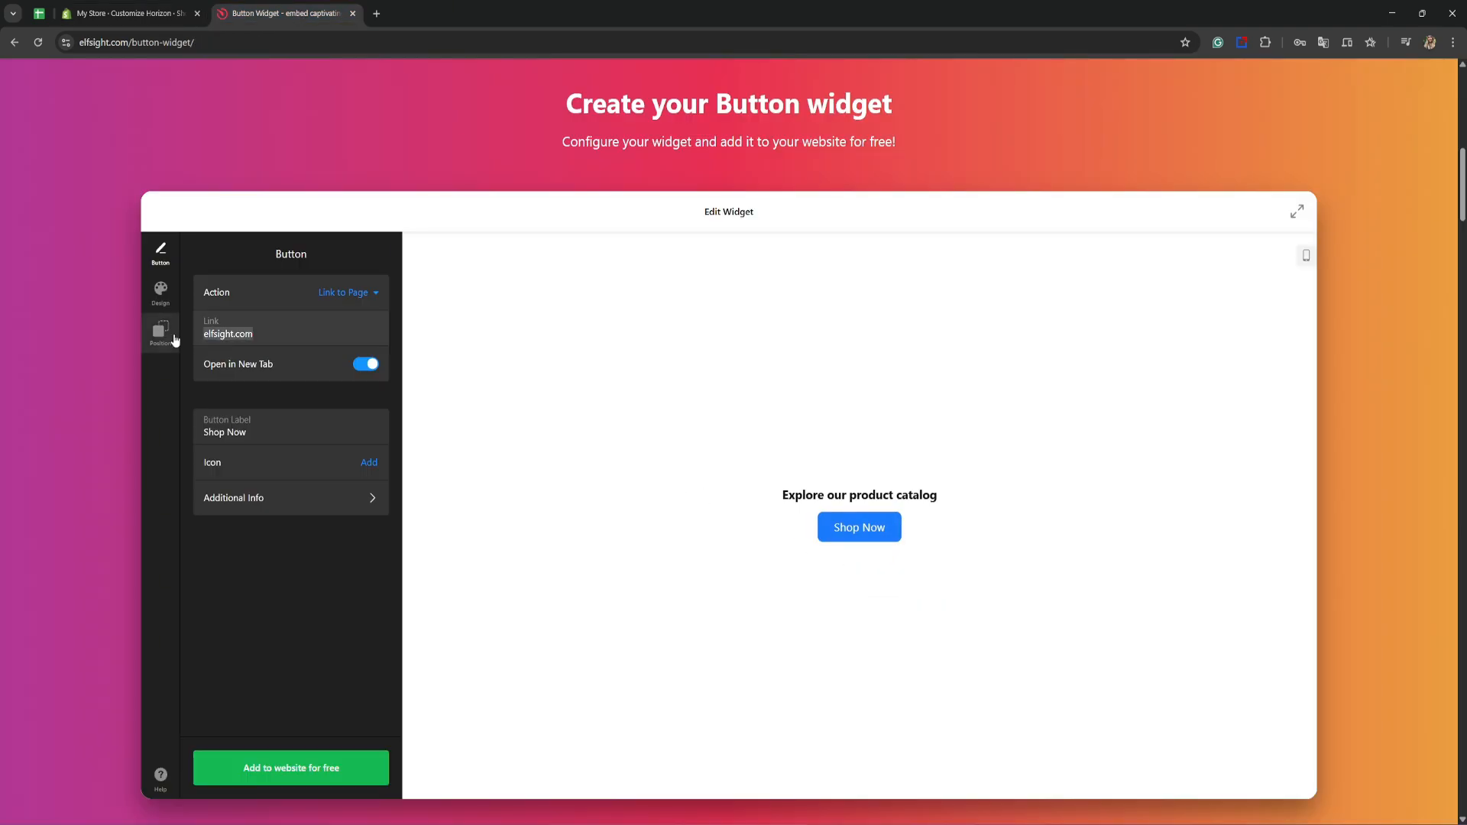
click(275, 393)
click(265, 333)
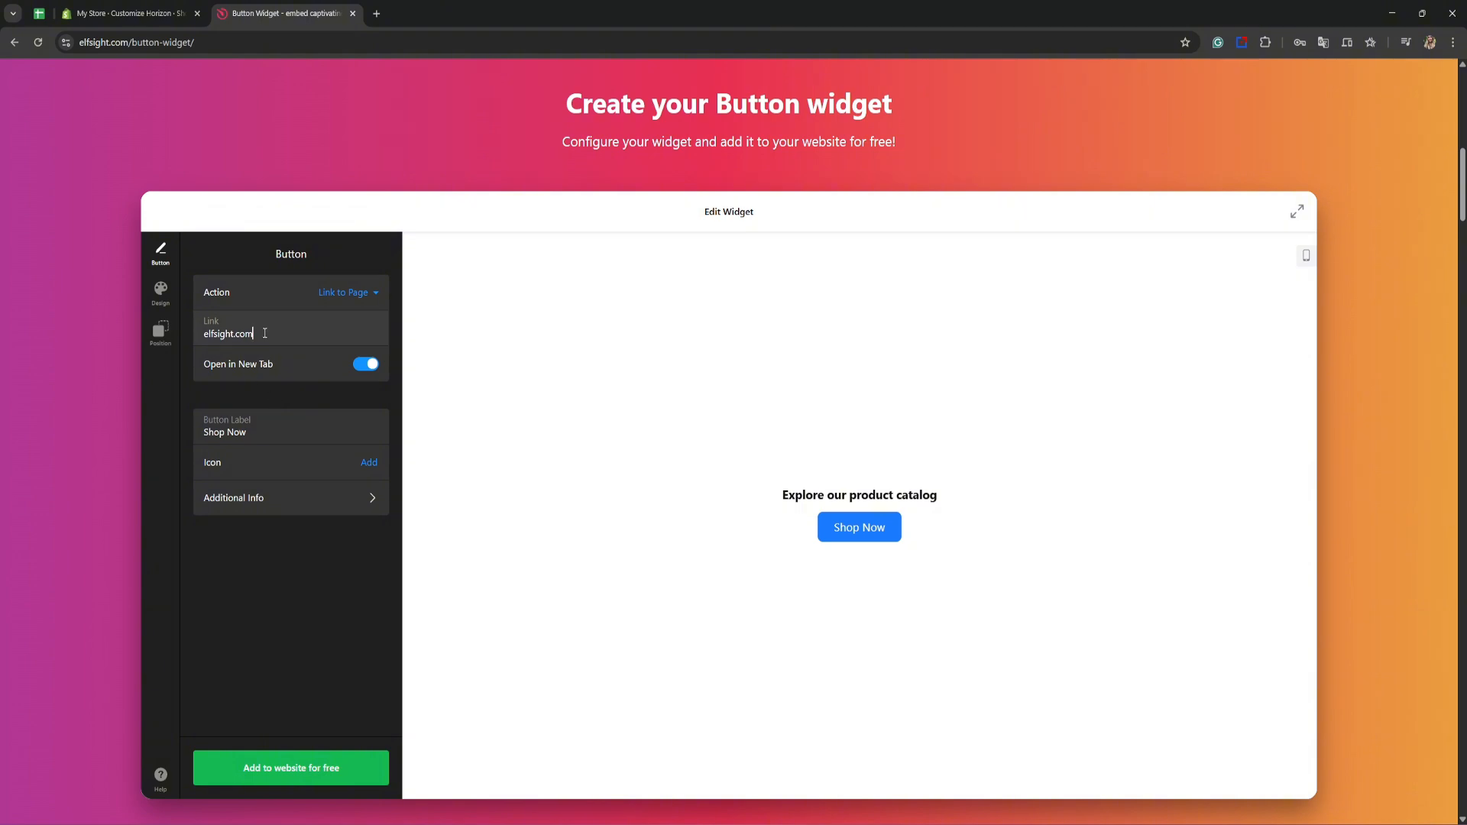
text(/shop)
drag(303, 330, 189, 334)
key(BackSpace)
key(ctrl+z)
key(BackSpace)
key(BackSpace)
key(BackSpace)
key(BackSpace)
key(BackSpace)
Step: Test the Shop Now button's link from the widget preview and disable Open in New Tab
click(859, 527)
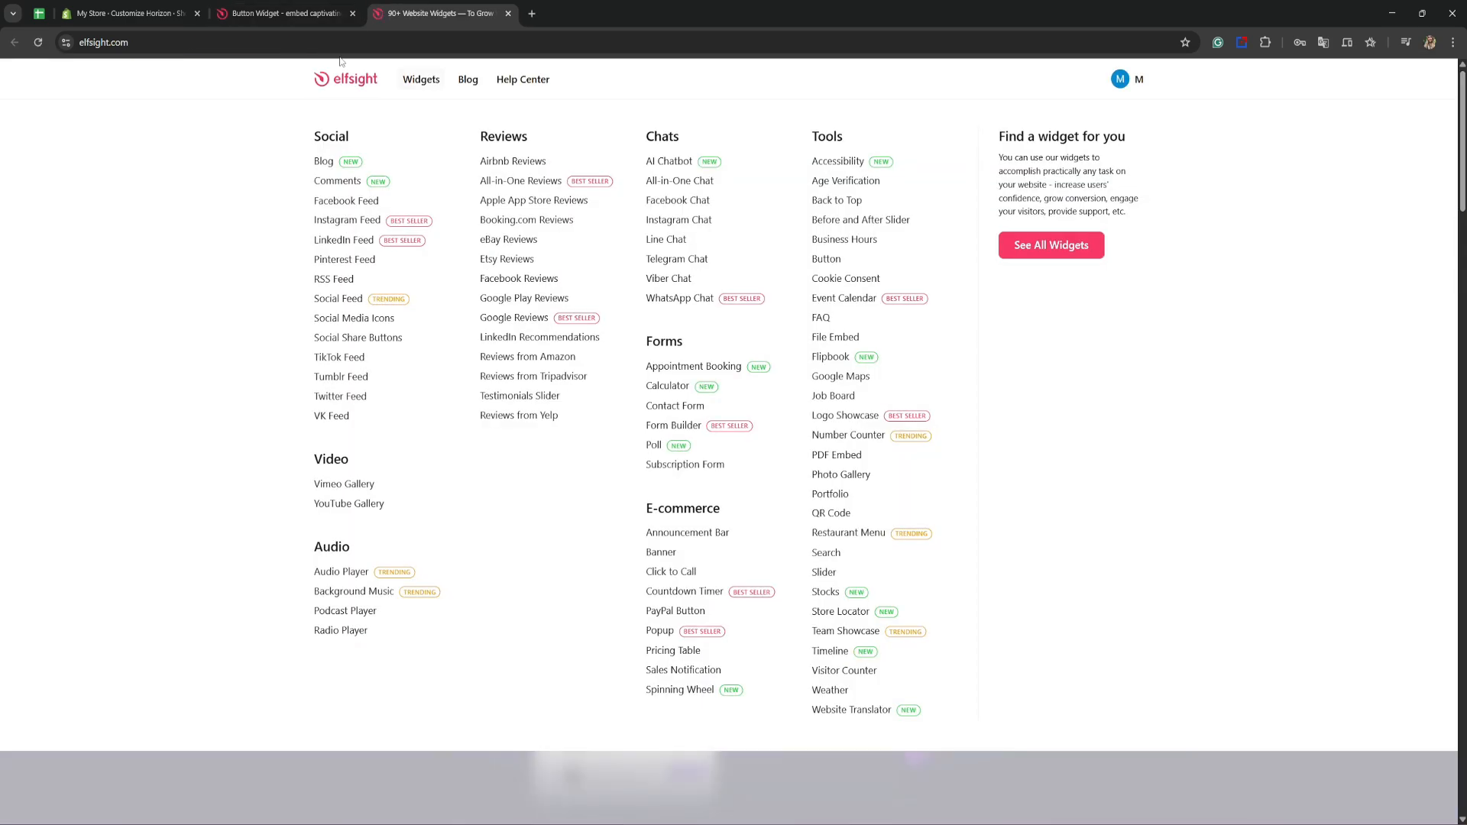
click(508, 13)
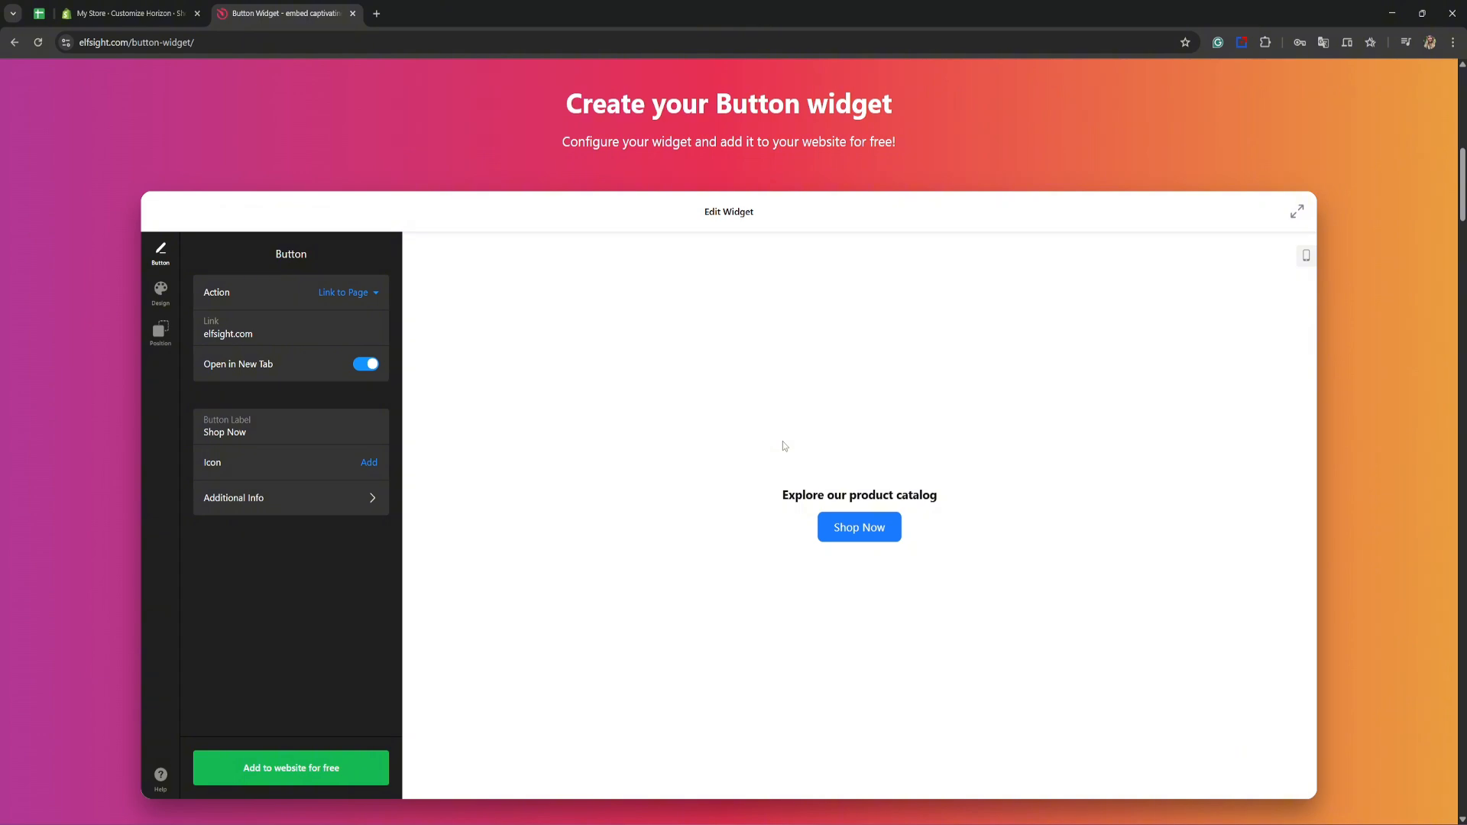
click(362, 365)
Step: Examine the source options for the button's icon and the text fields for its additional info
click(370, 463)
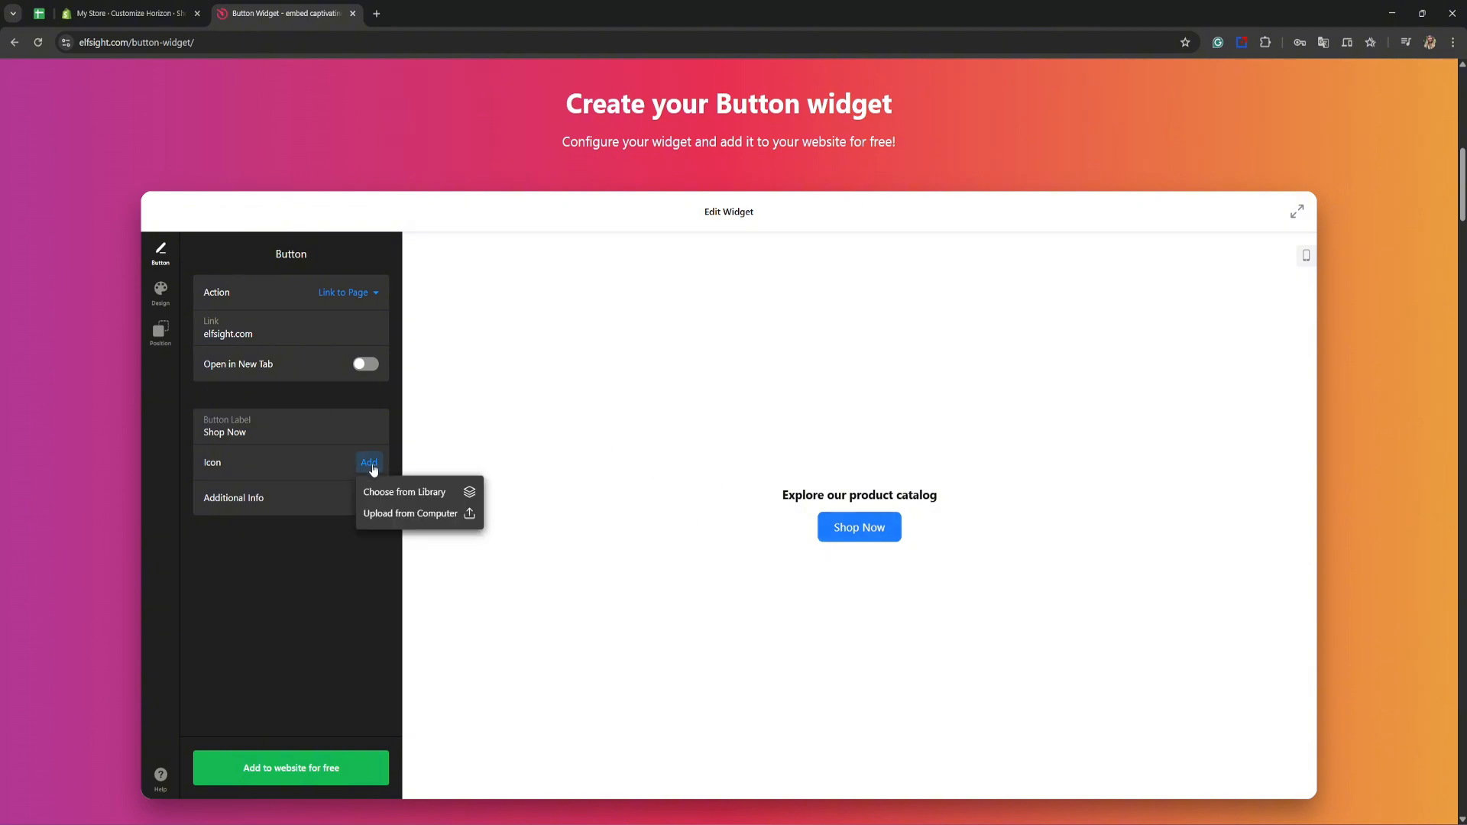
click(369, 550)
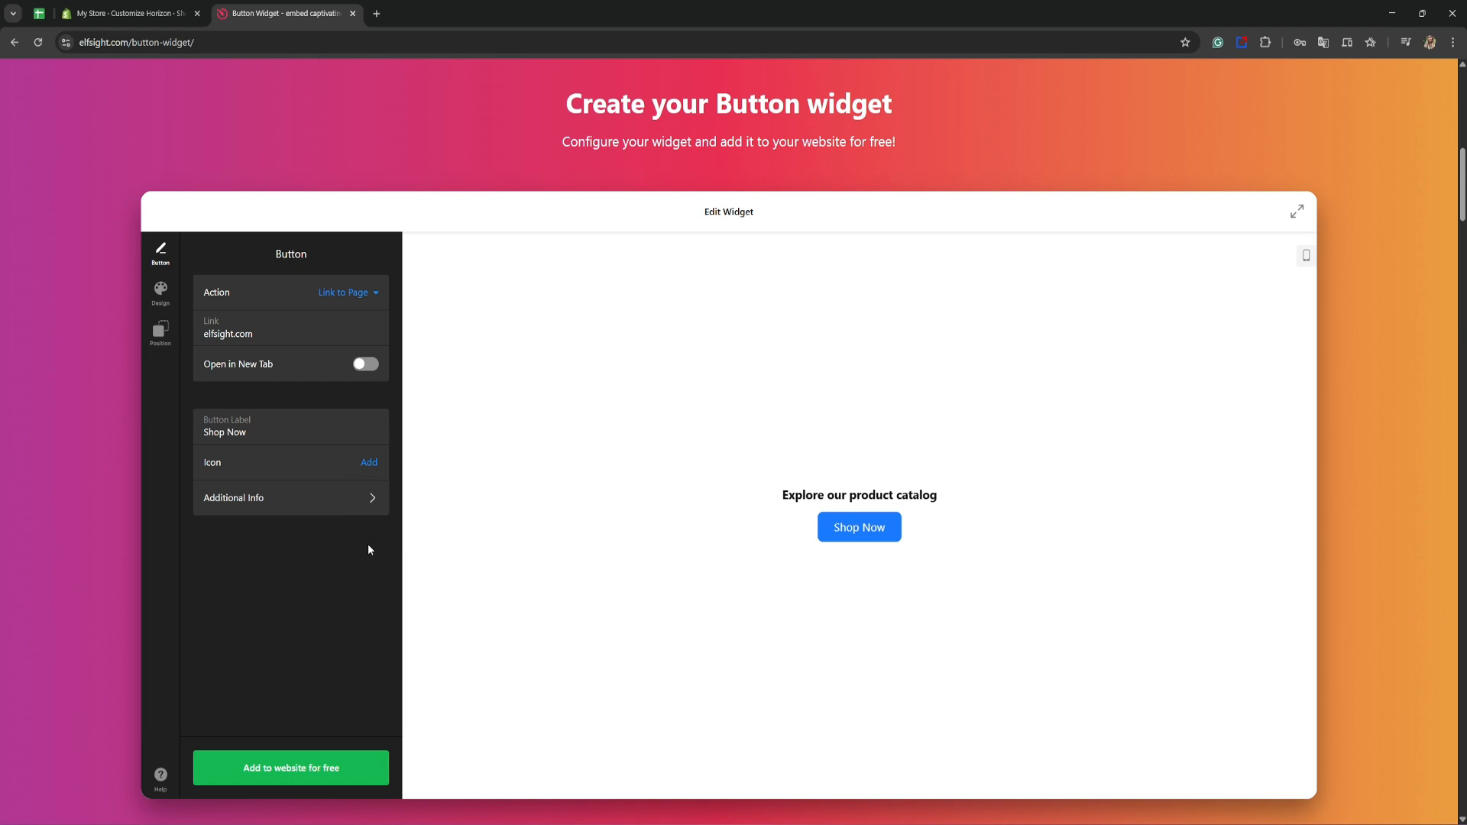
click(364, 498)
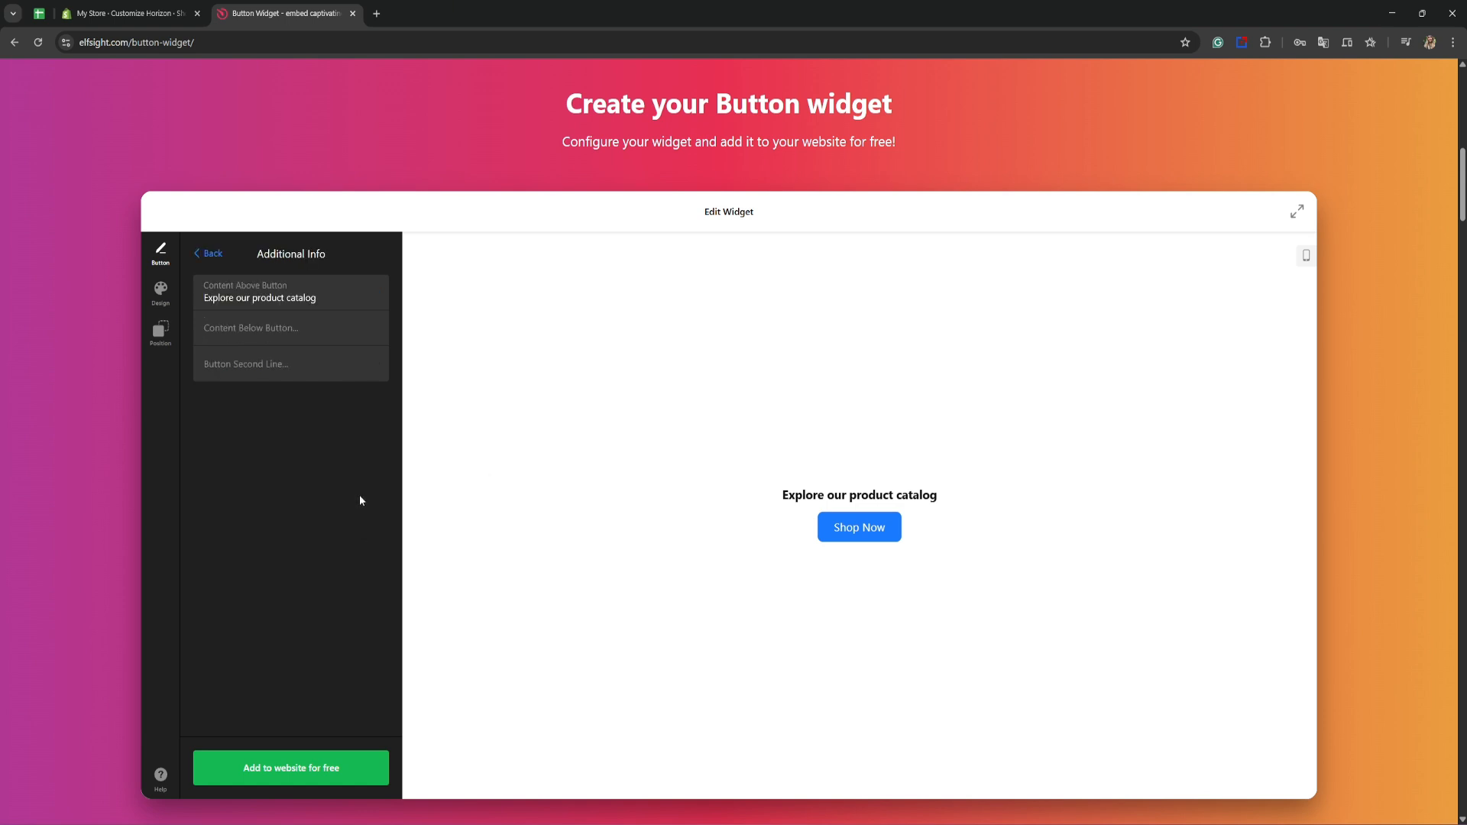
click(214, 255)
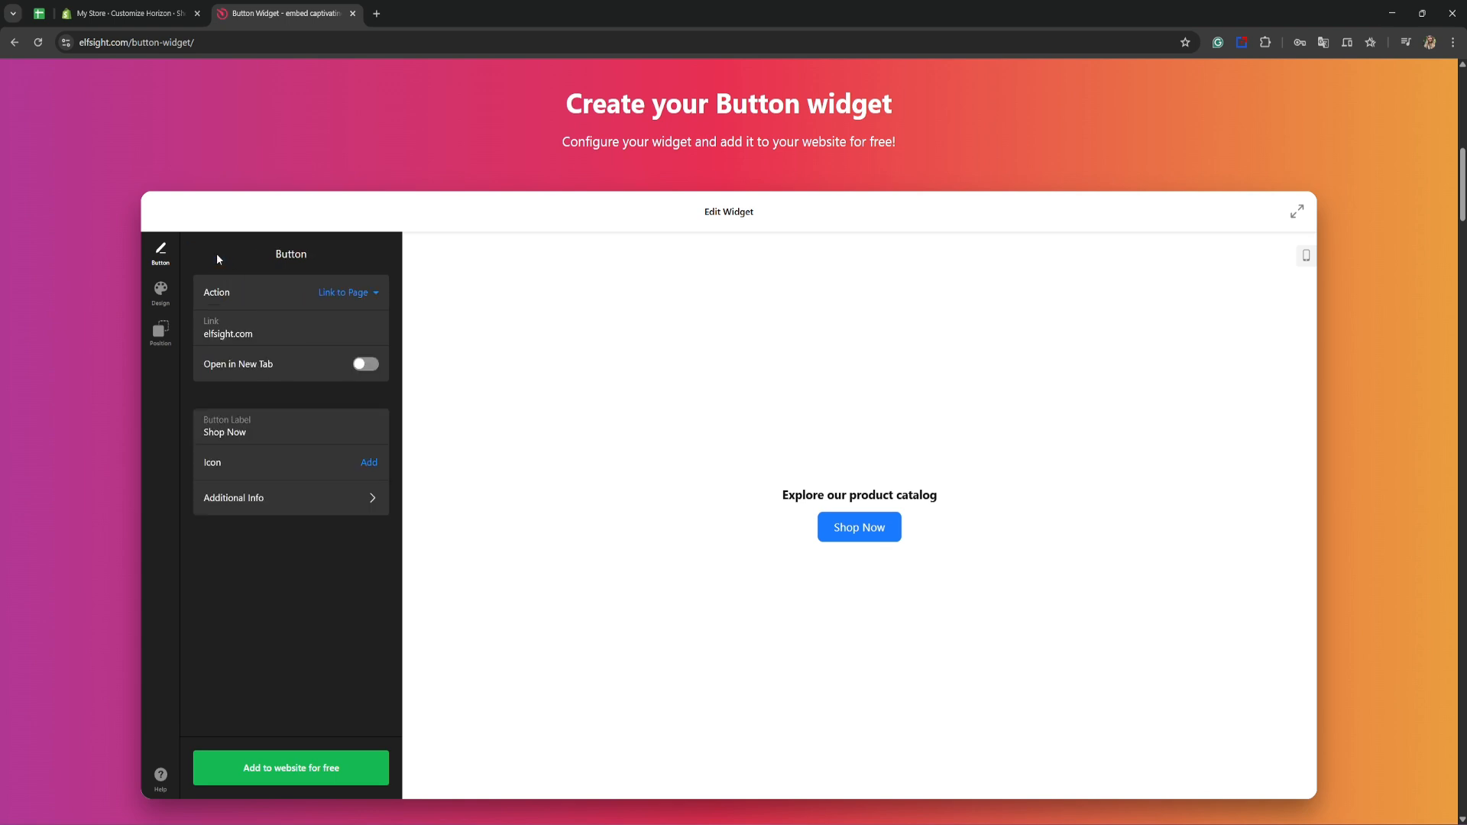
Step: Check the custom color picker in the button's design settings and apply the fifth style, a filled pill shape with a shadow
click(166, 293)
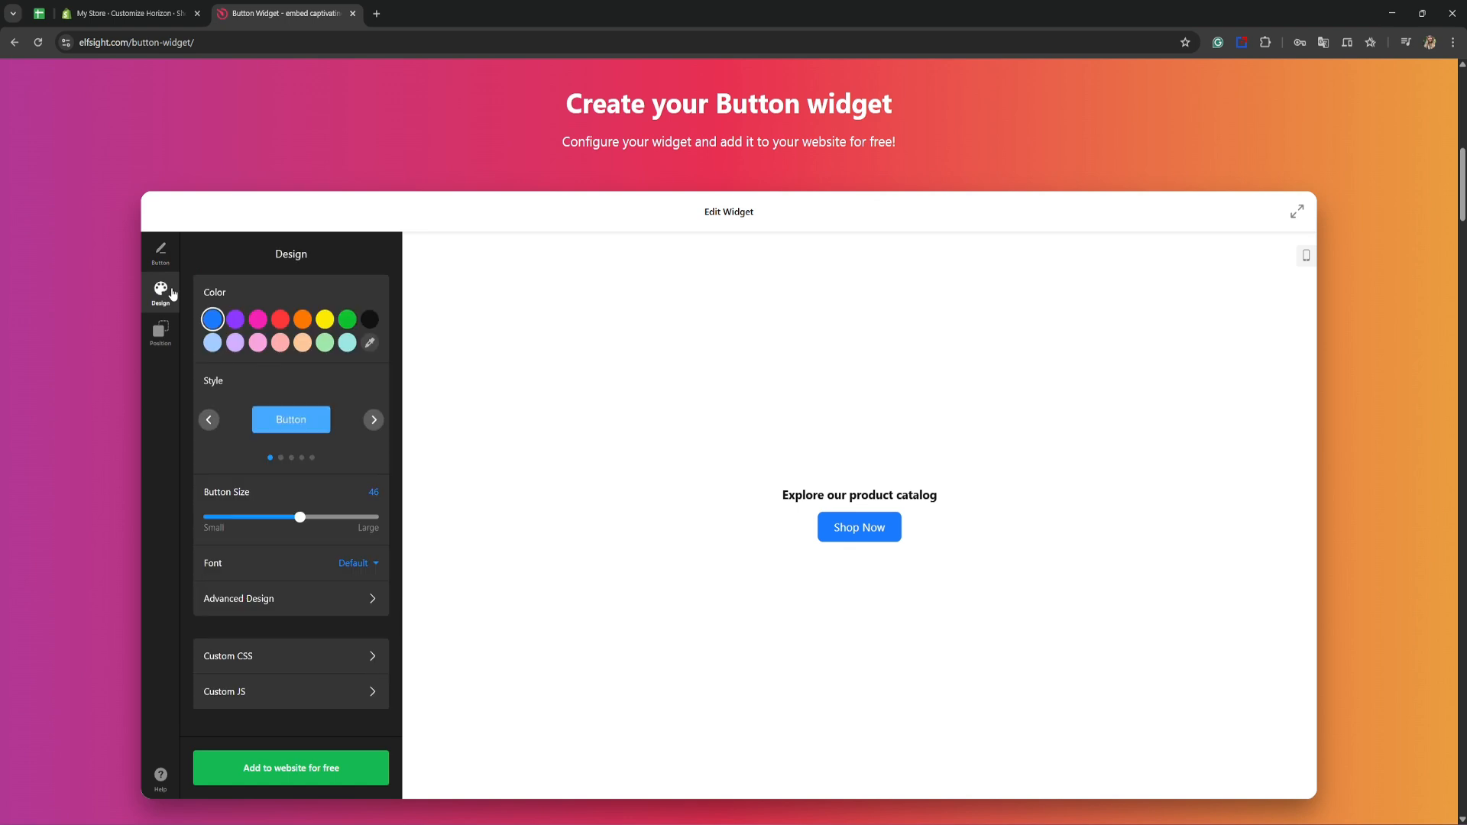
click(370, 343)
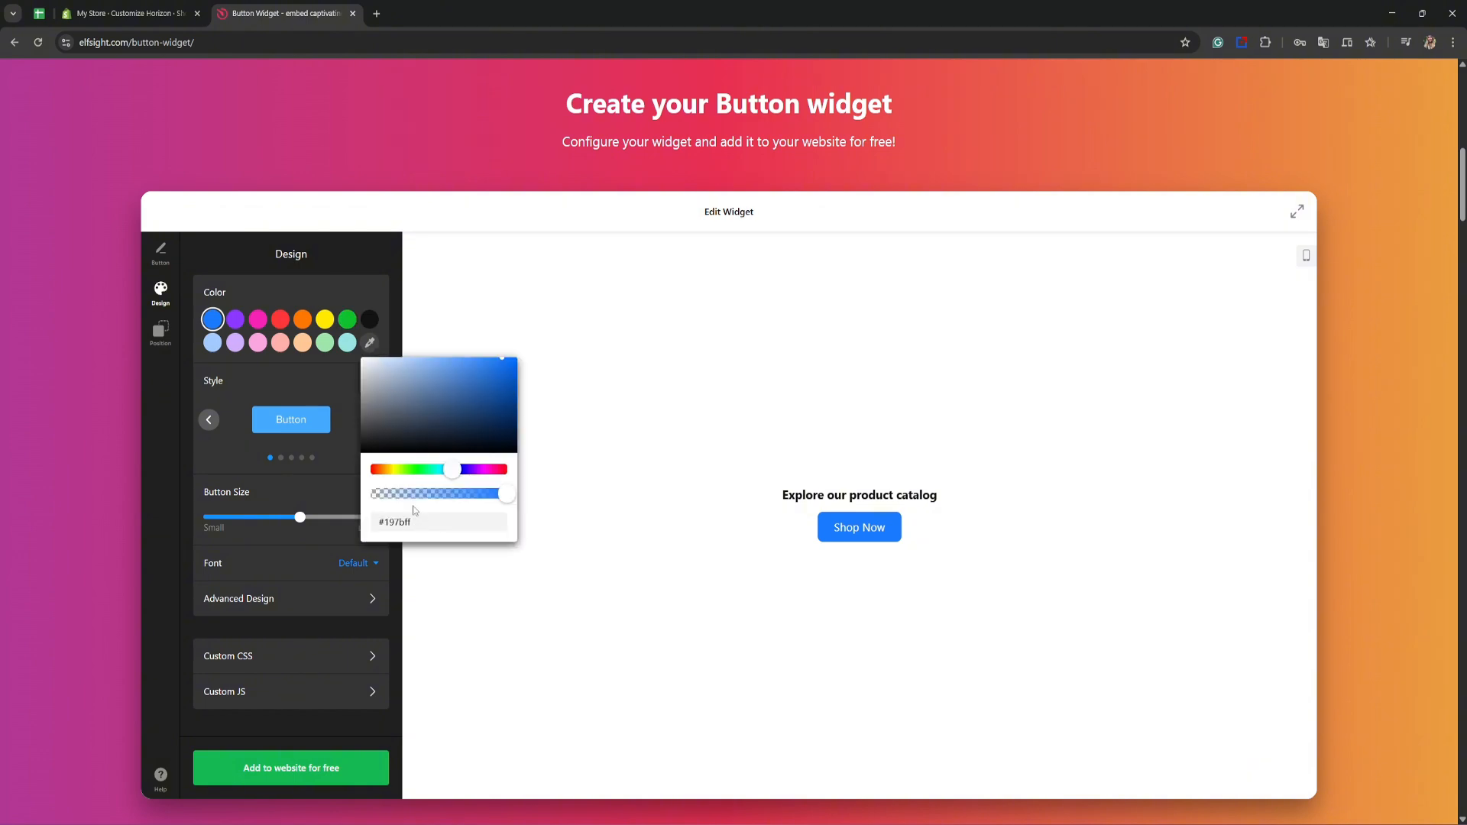
click(302, 284)
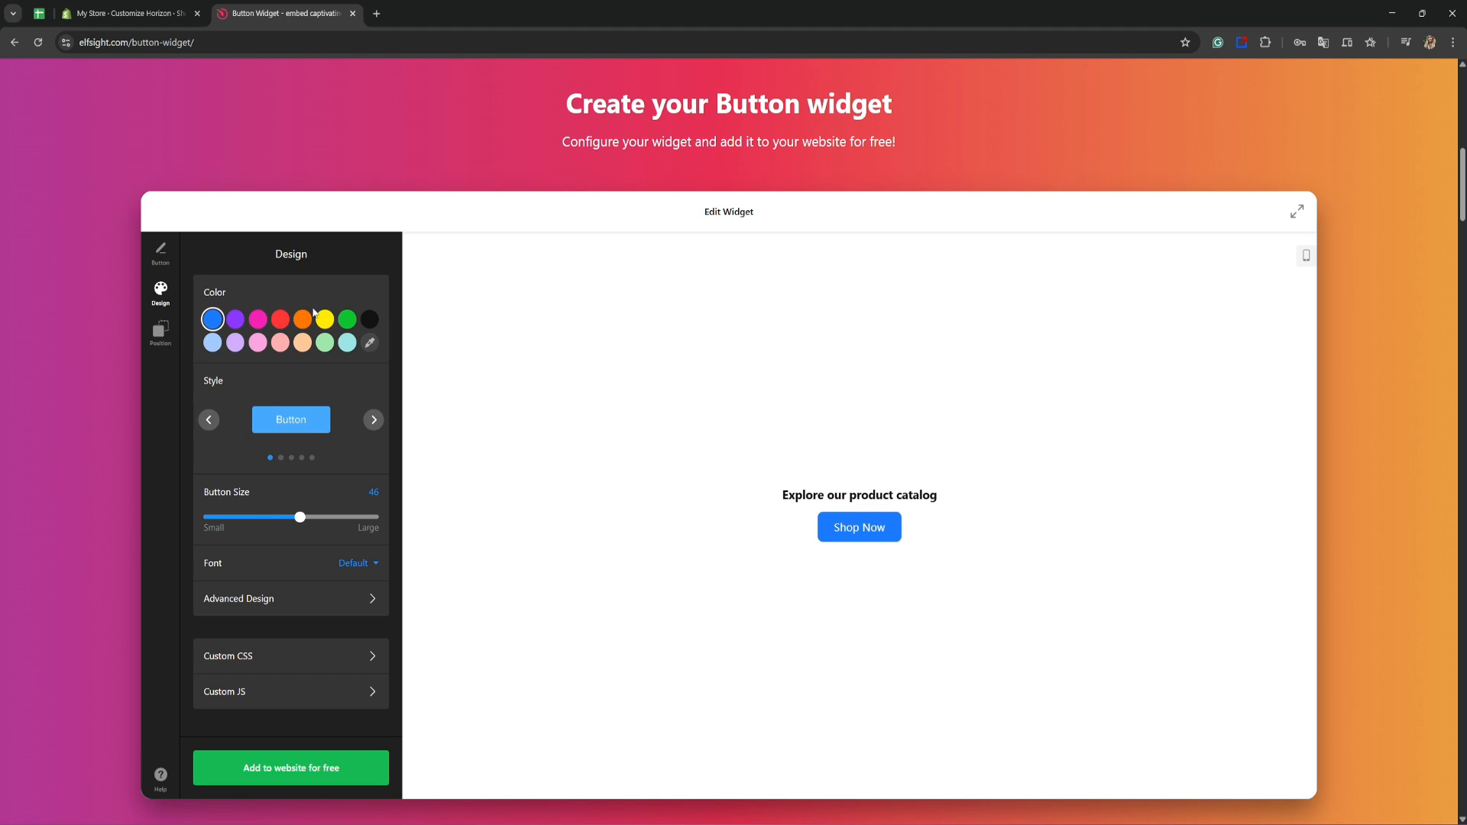
click(373, 420)
click(374, 421)
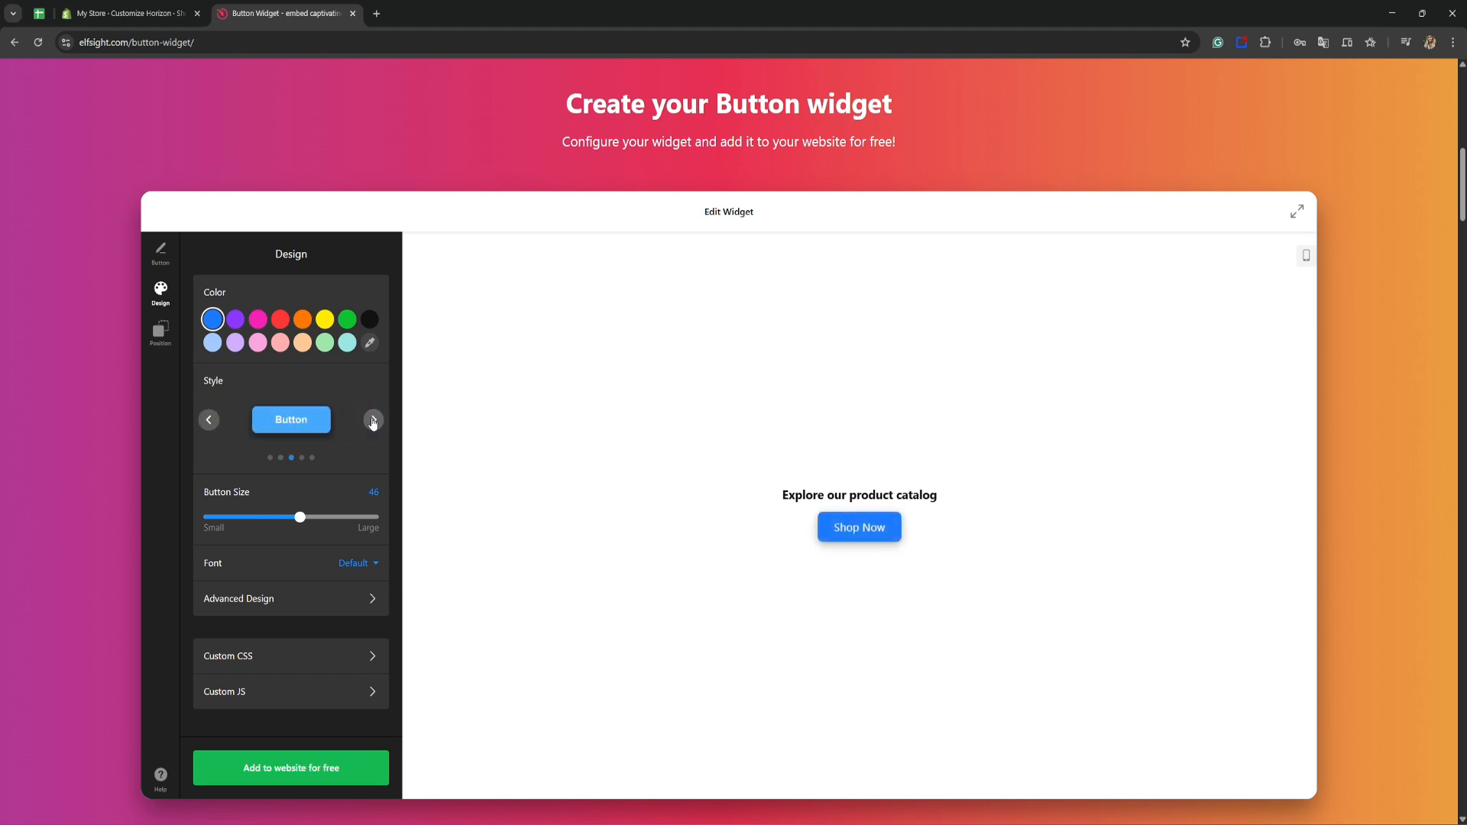
click(374, 421)
click(211, 421)
click(375, 421)
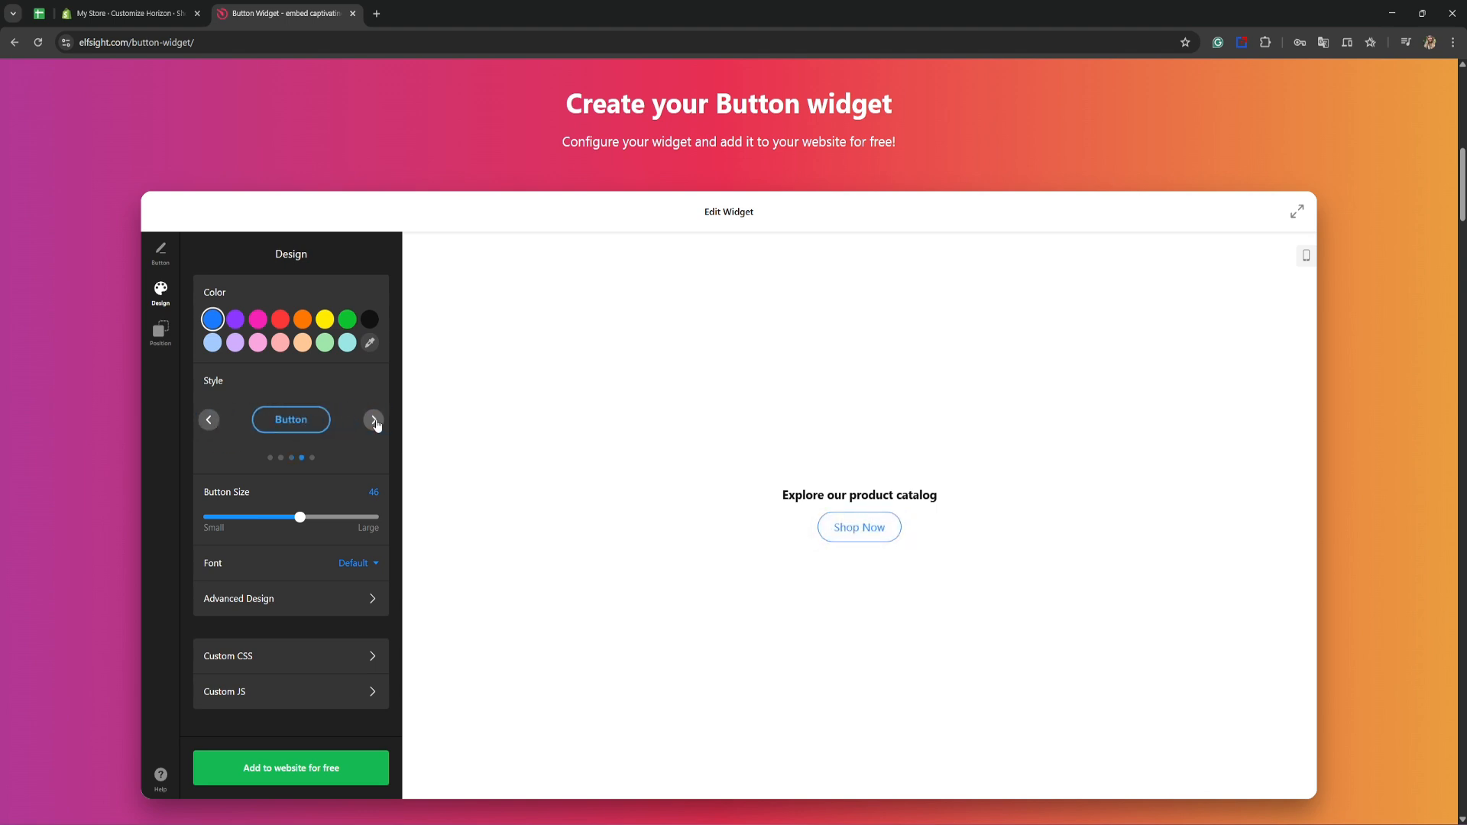
click(374, 421)
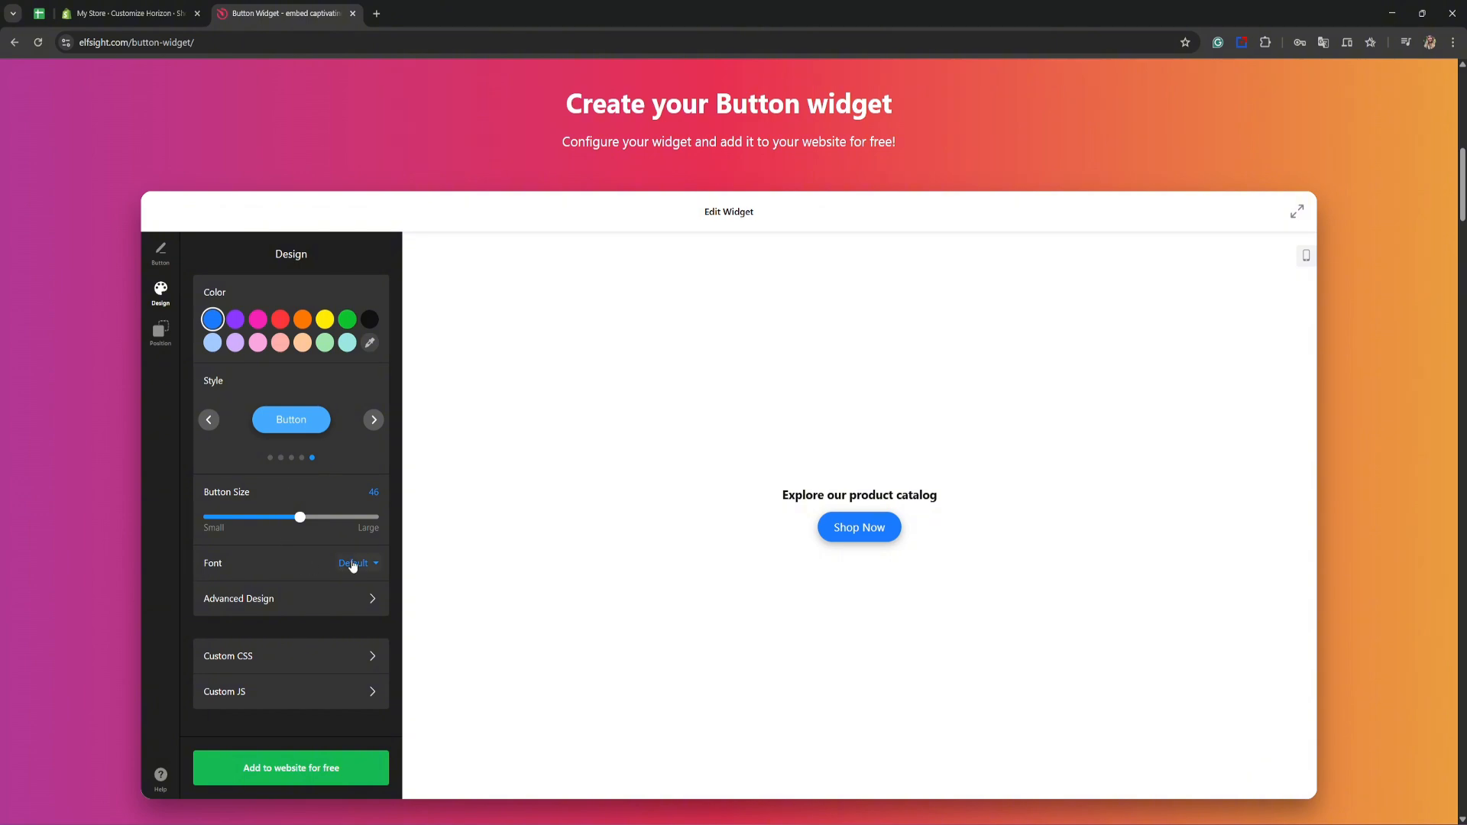
Step: Inspect the font choices and the advanced design settings, toggling the button's shadow off and back on
click(313, 566)
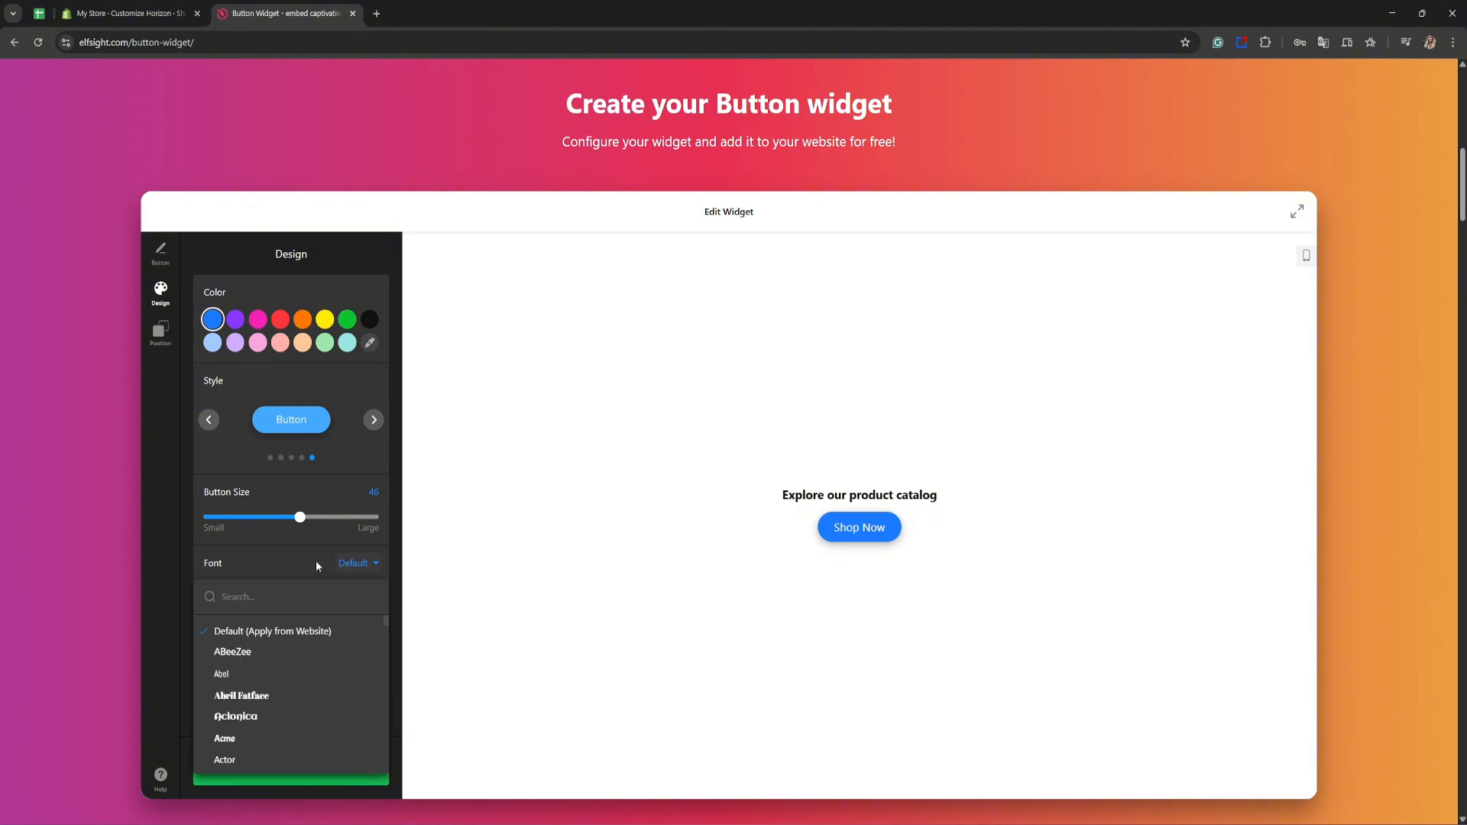
click(317, 566)
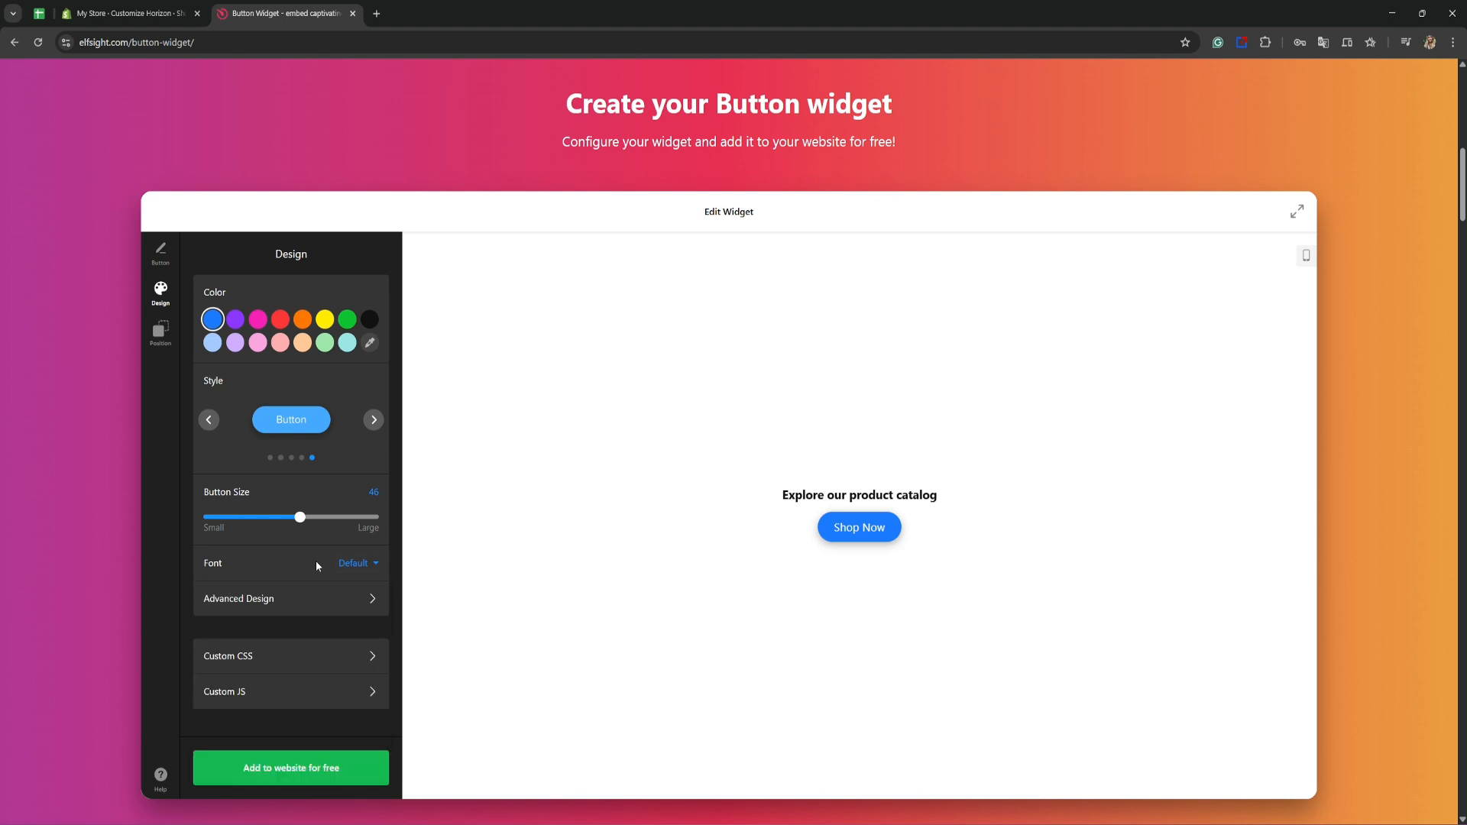
click(314, 601)
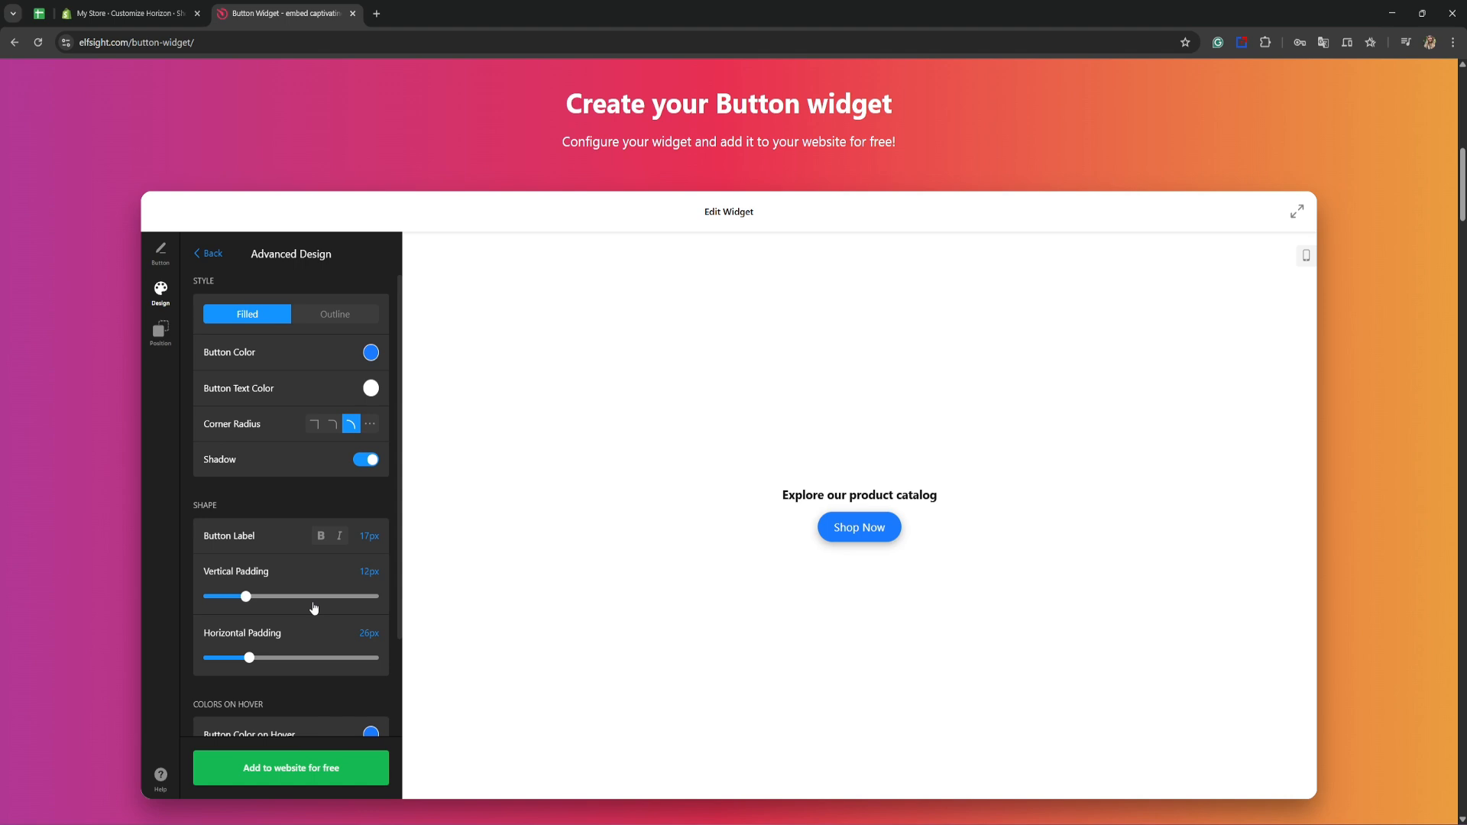
click(366, 459)
click(366, 460)
click(208, 254)
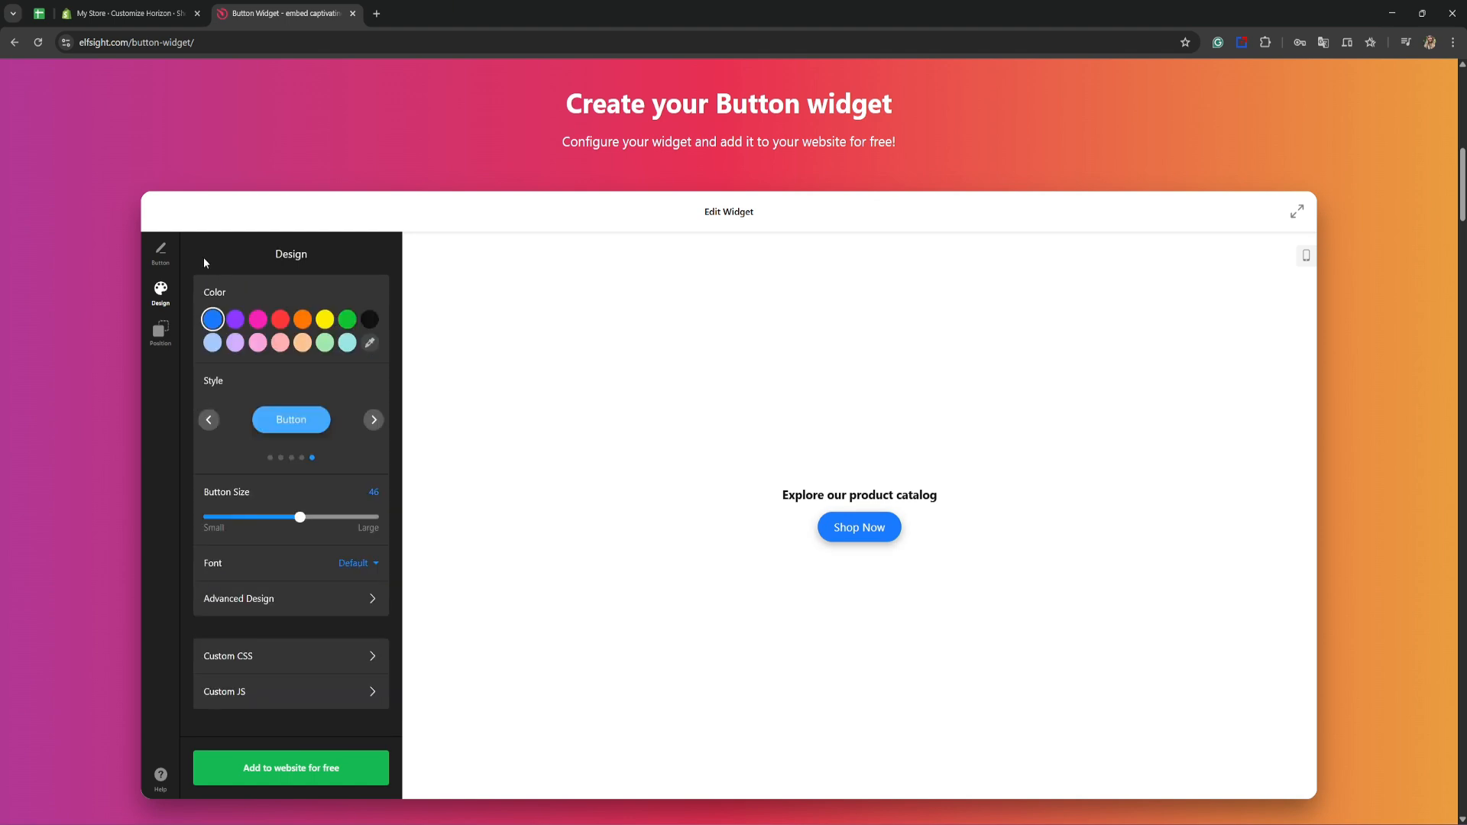
Step: Preview the widget with the Floating position and return it to Embedded
click(162, 338)
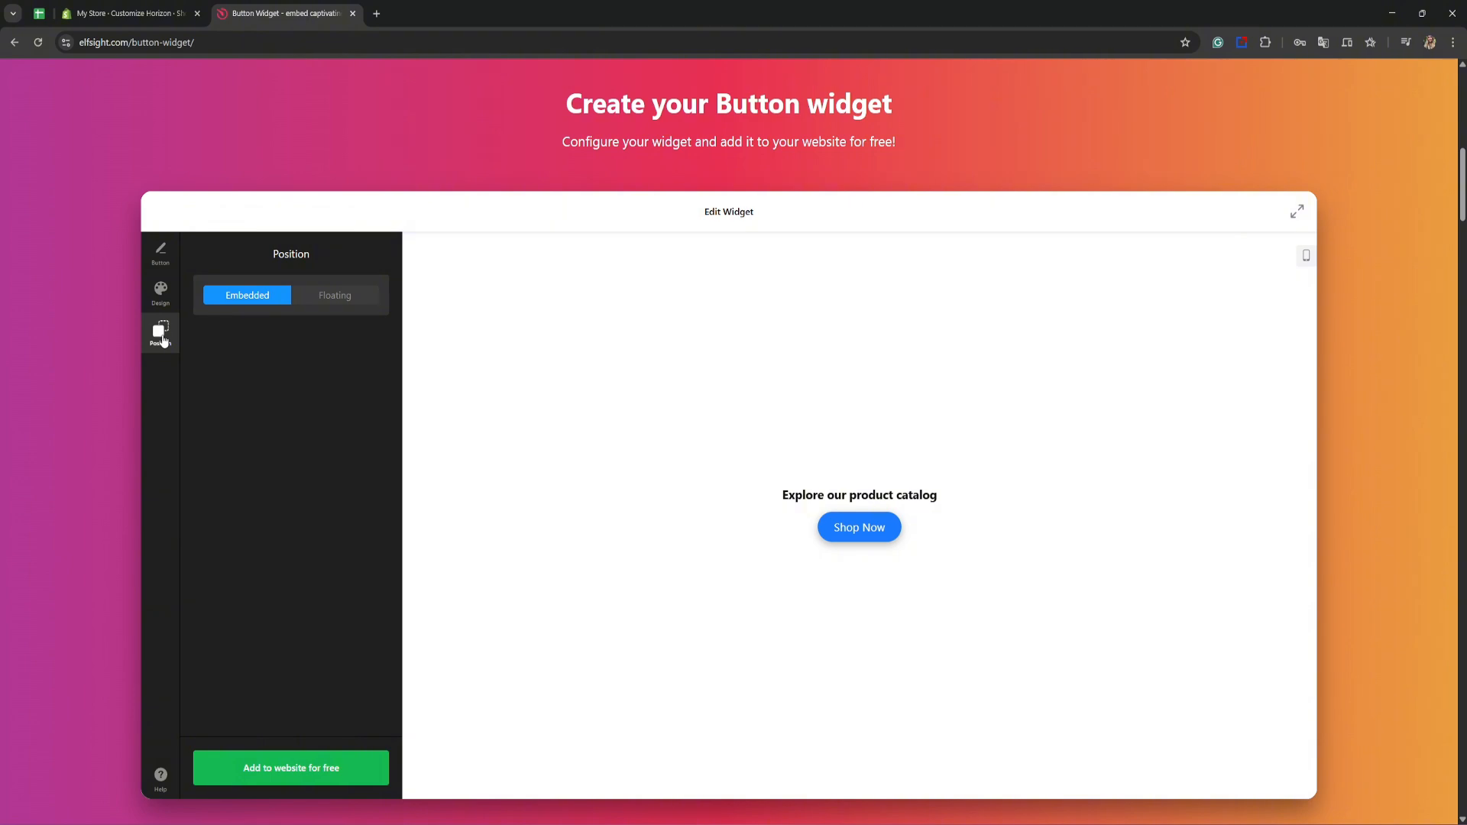
click(334, 297)
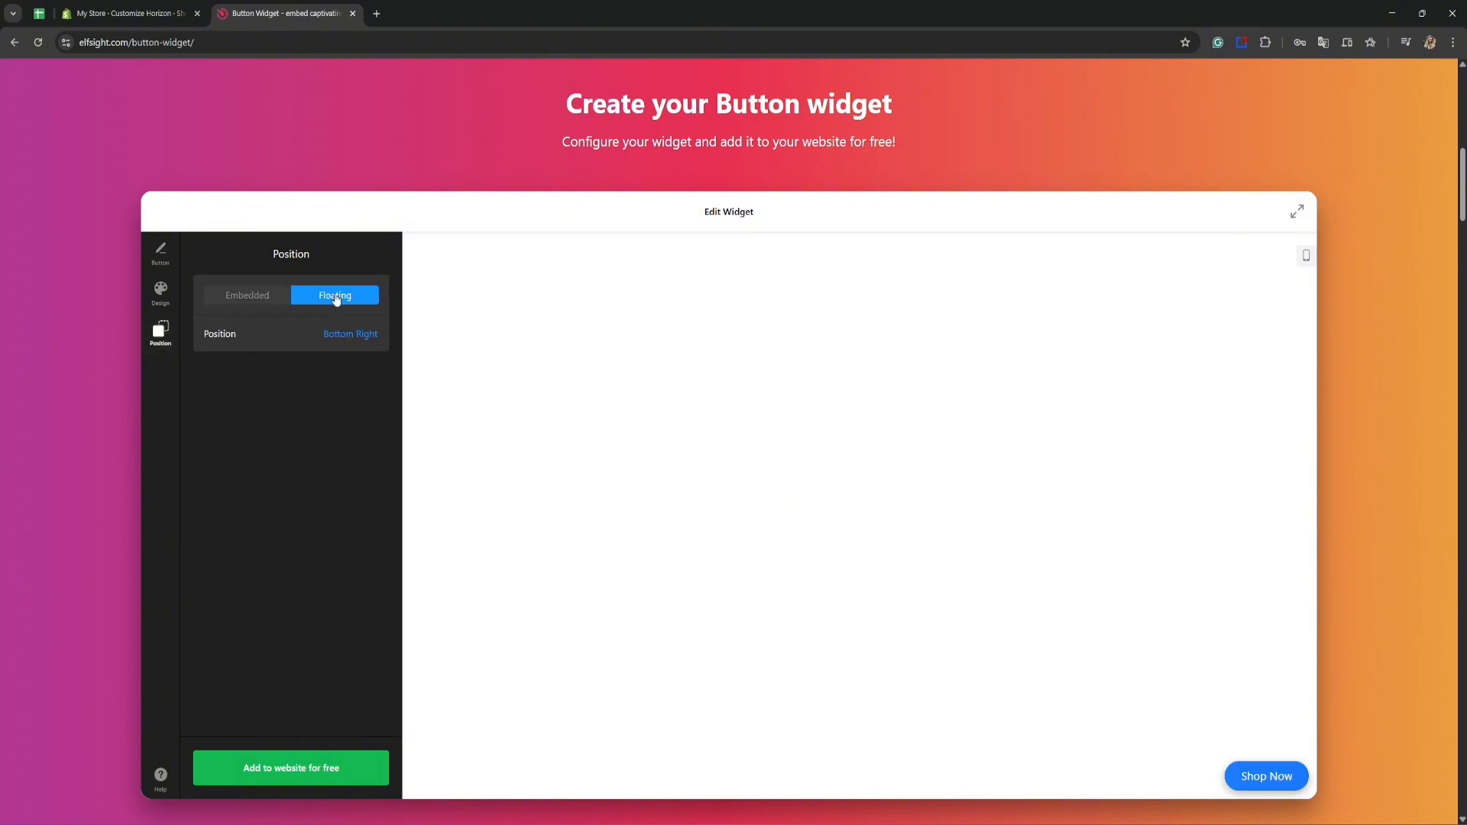
click(247, 295)
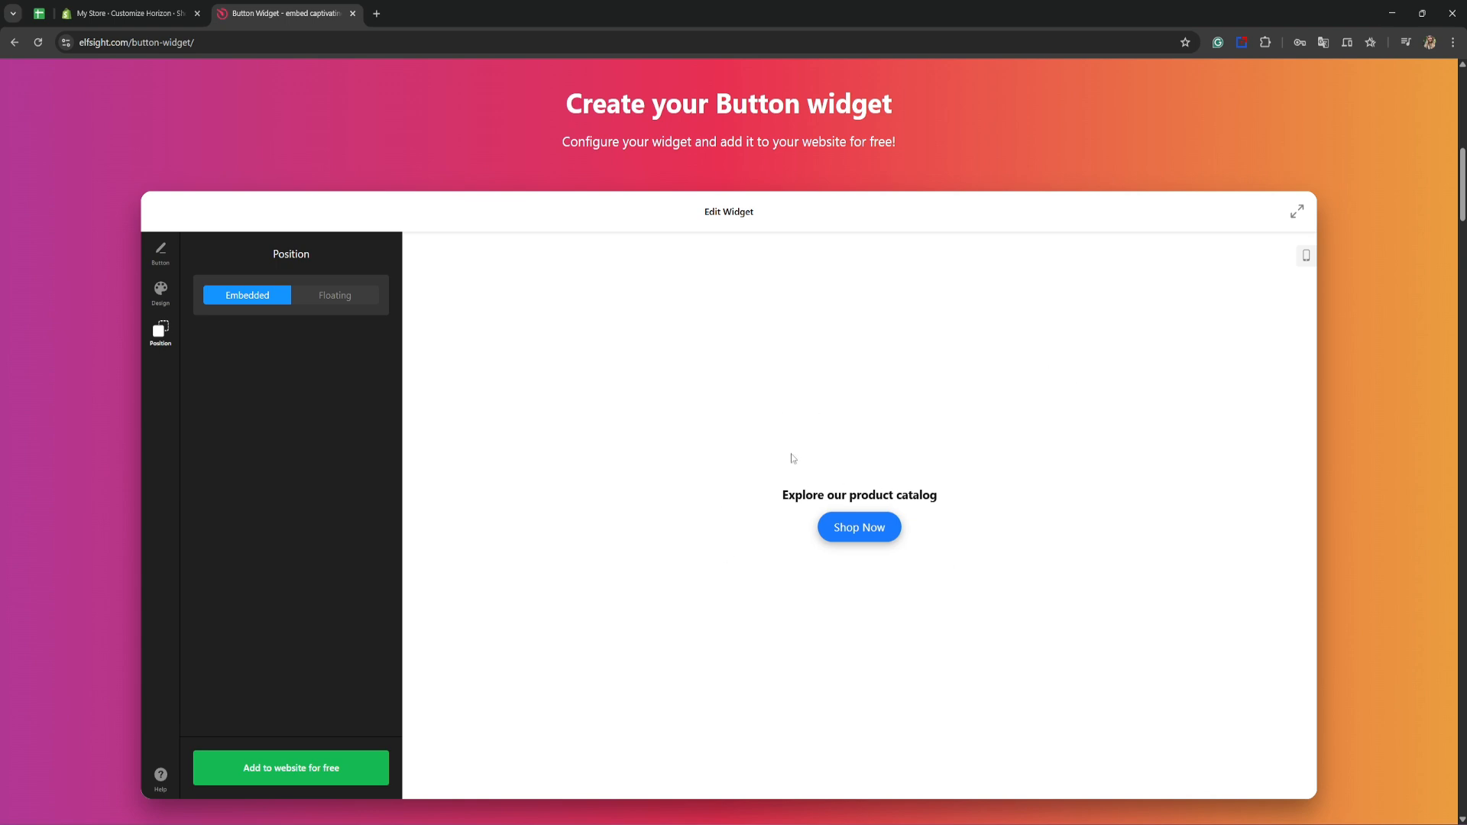
Step: Examine the placement grid and offset options of the Floating position, and set the widget back to Embedded
click(325, 304)
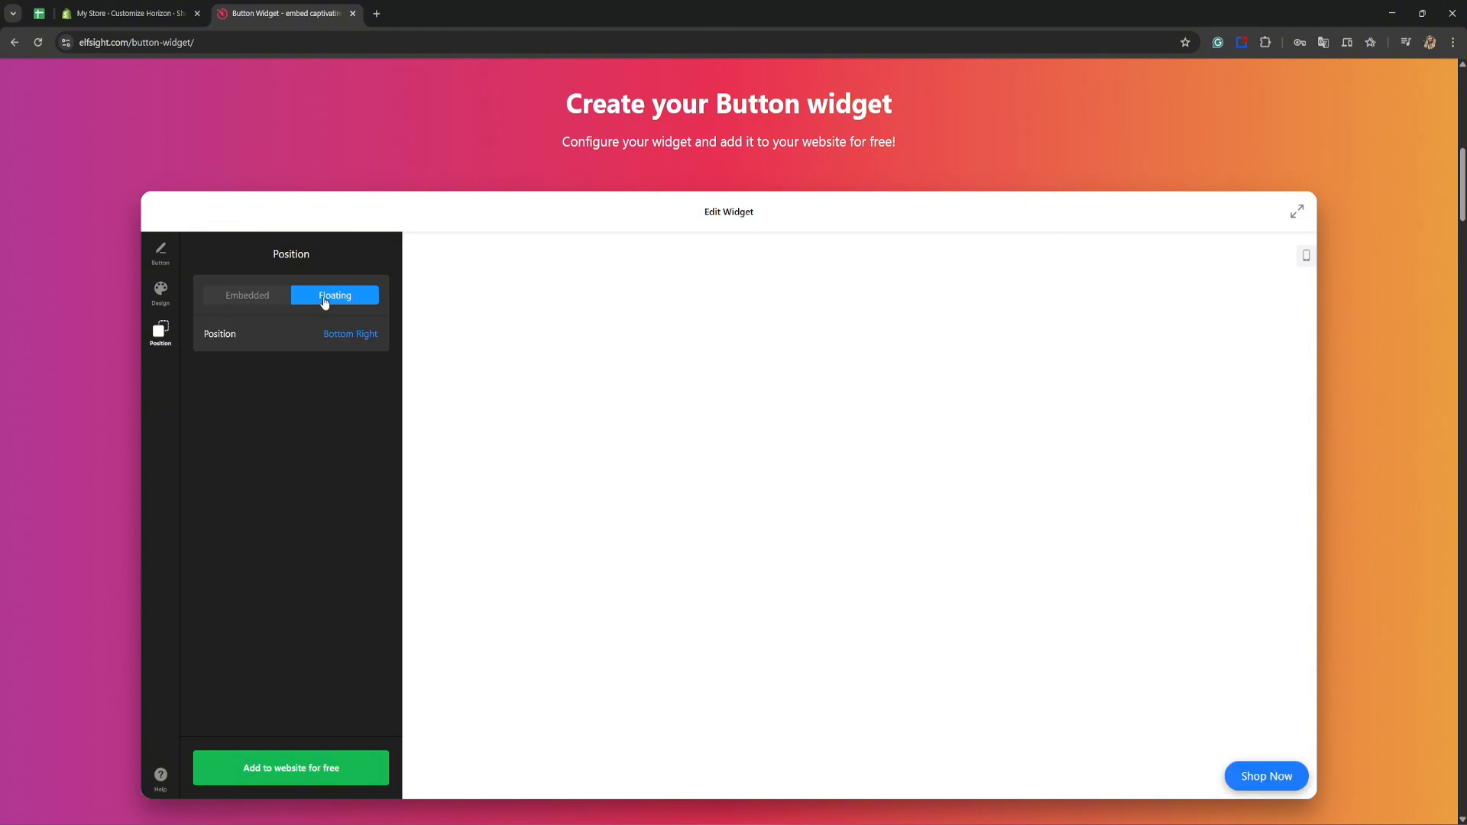
click(355, 336)
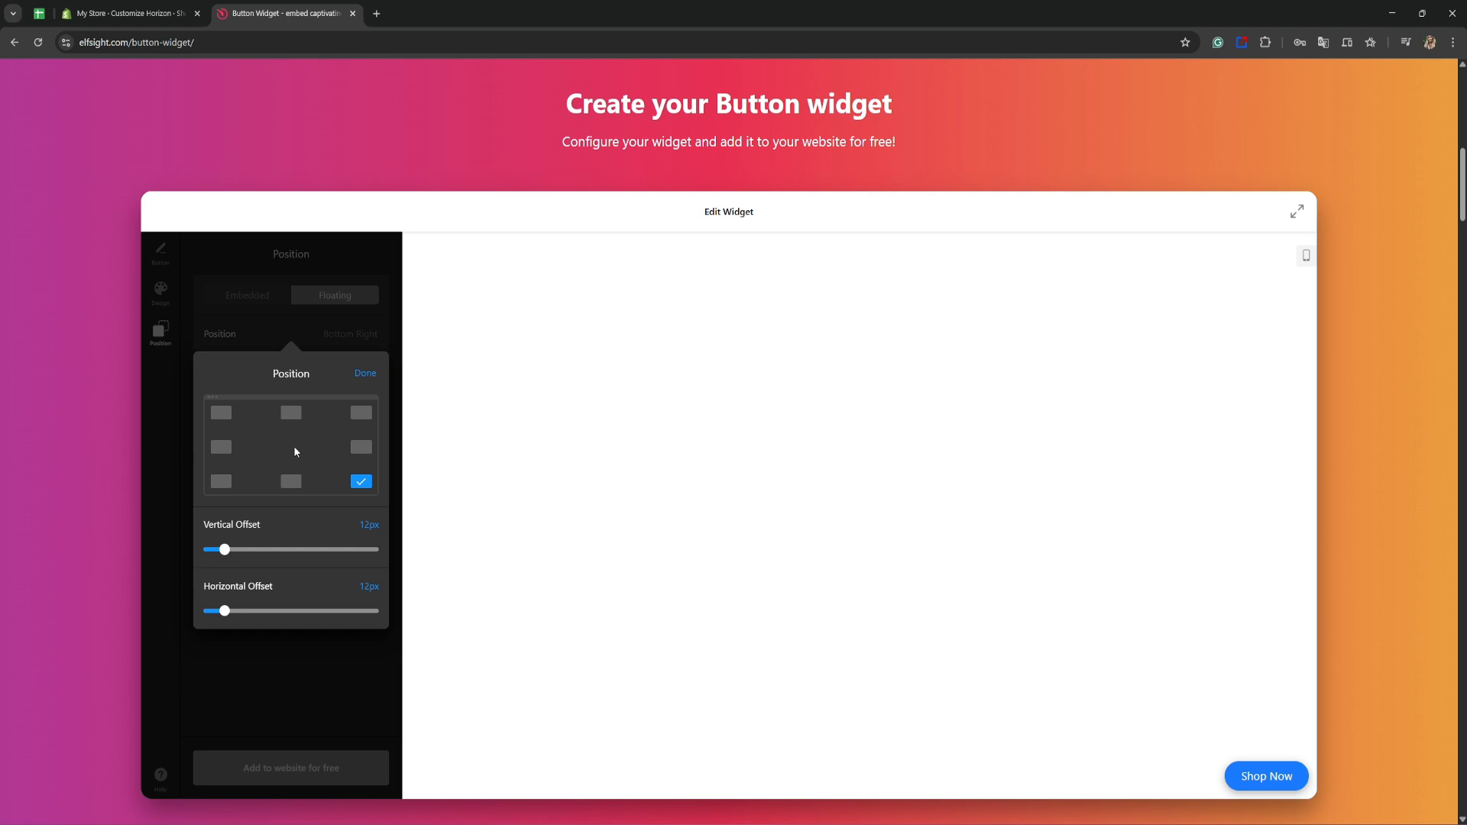
click(292, 314)
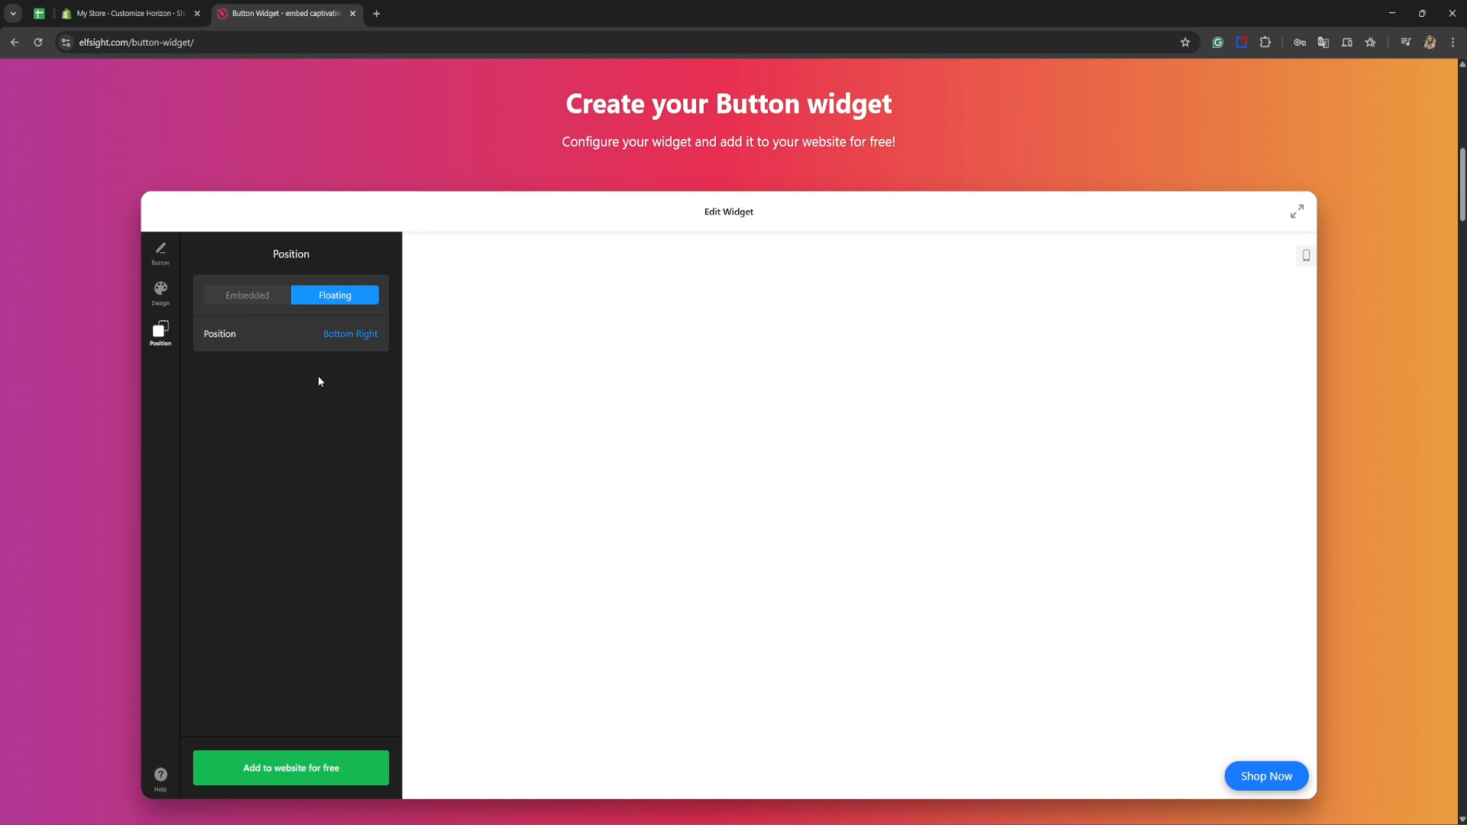
click(251, 298)
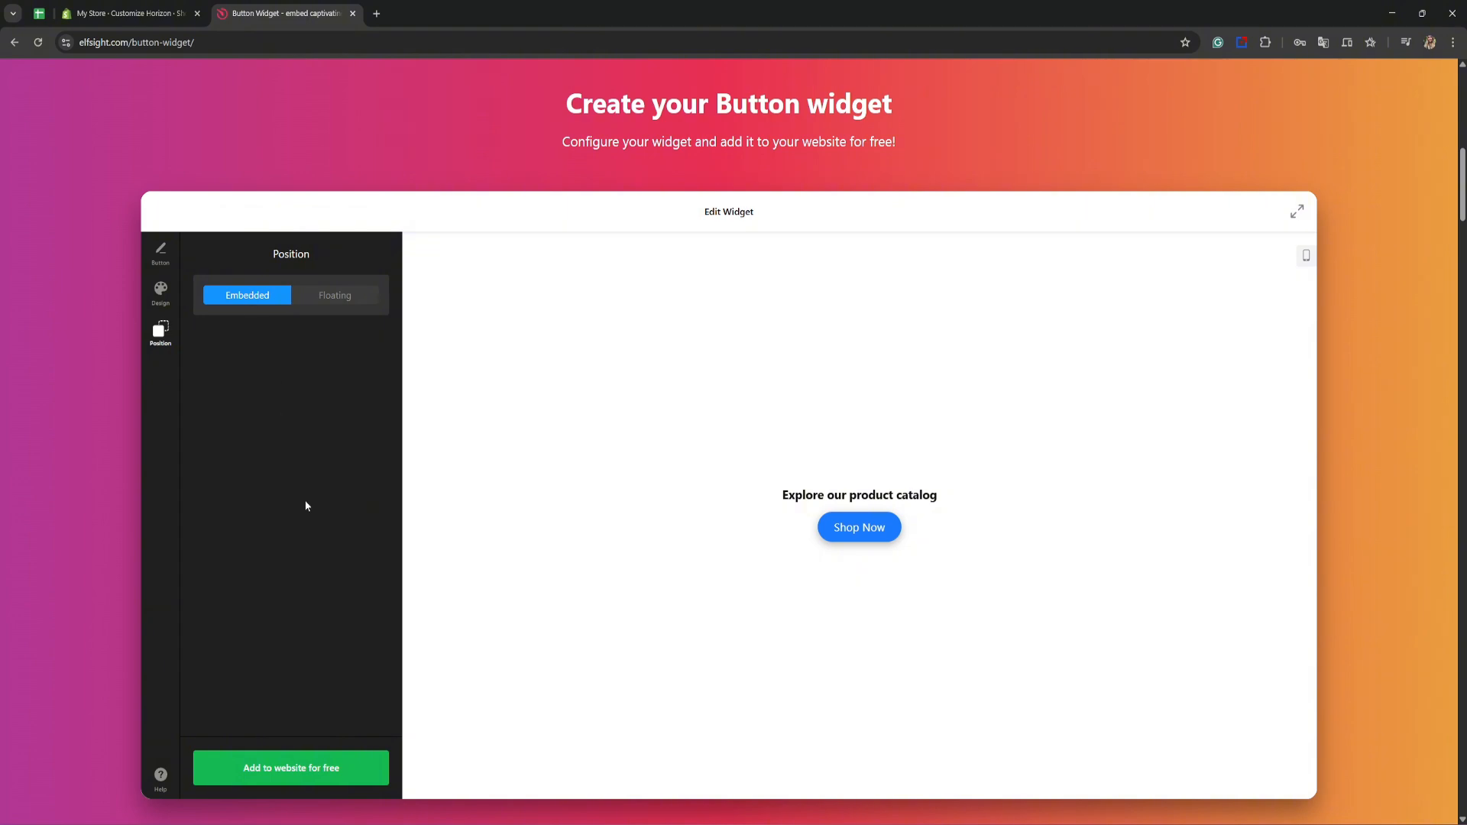
Step: Publish the Shop Now button widget on the Free plan and copy its embed code
click(292, 769)
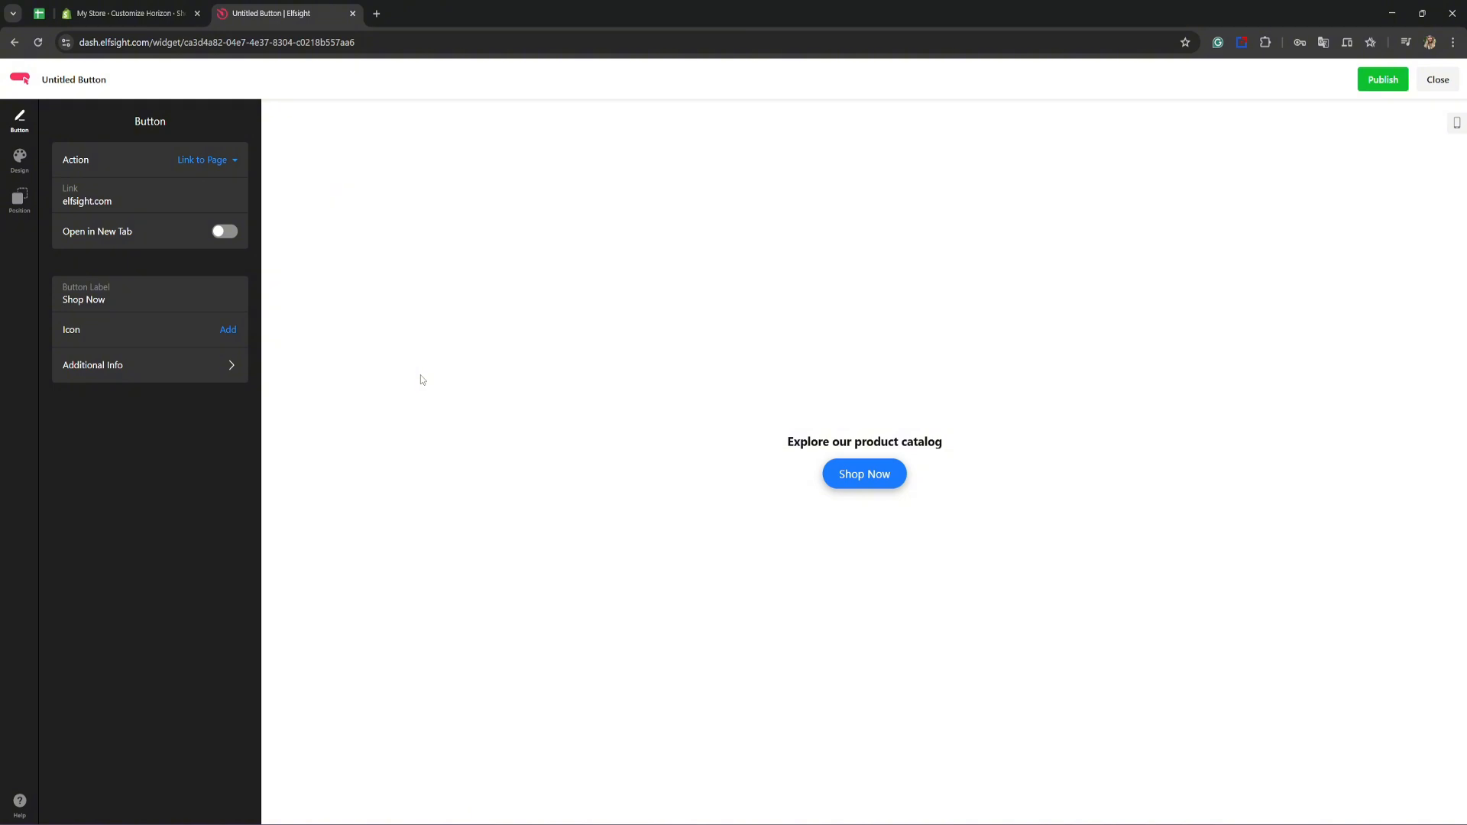
click(1380, 84)
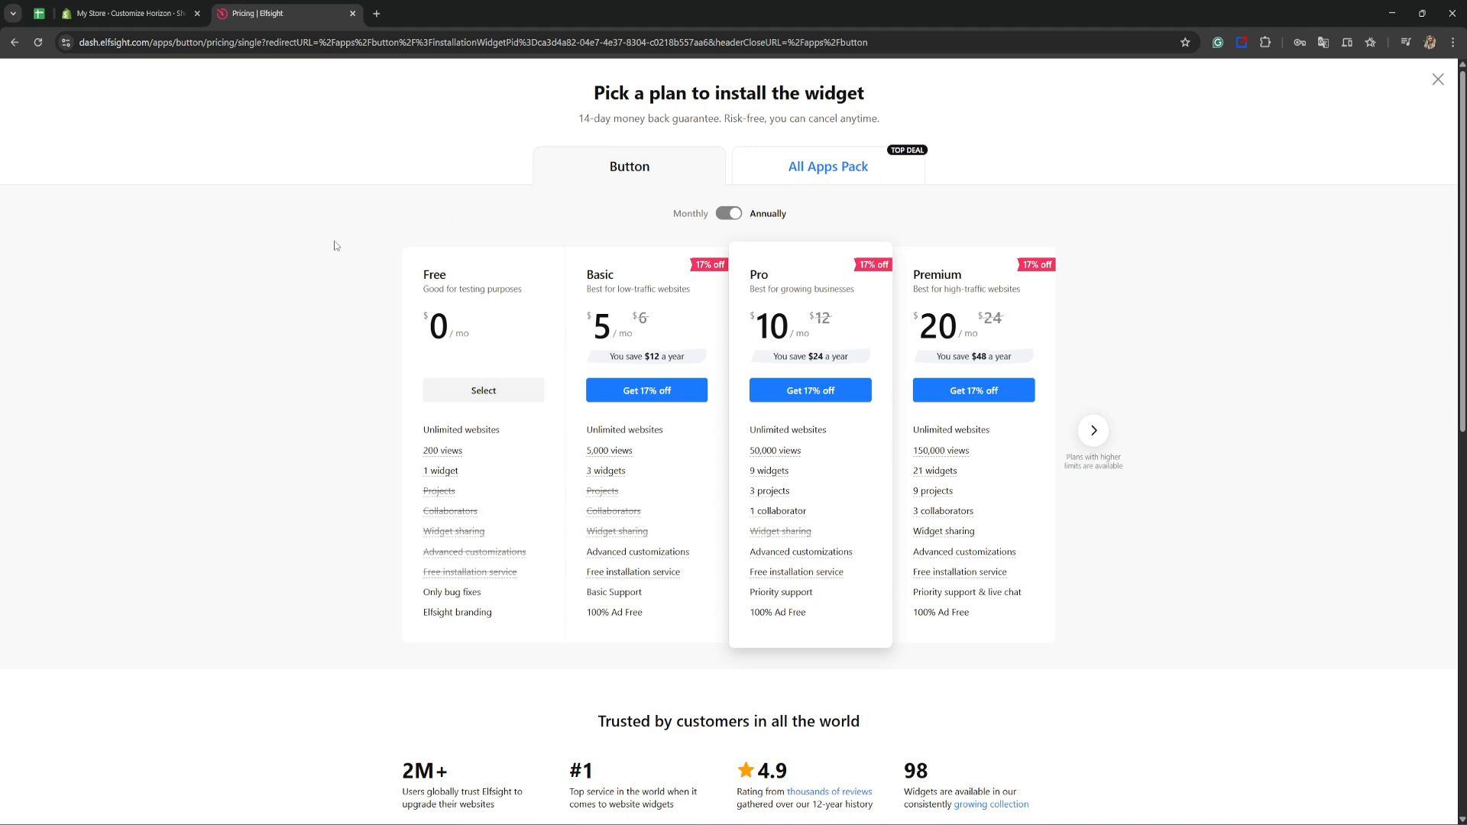
click(482, 391)
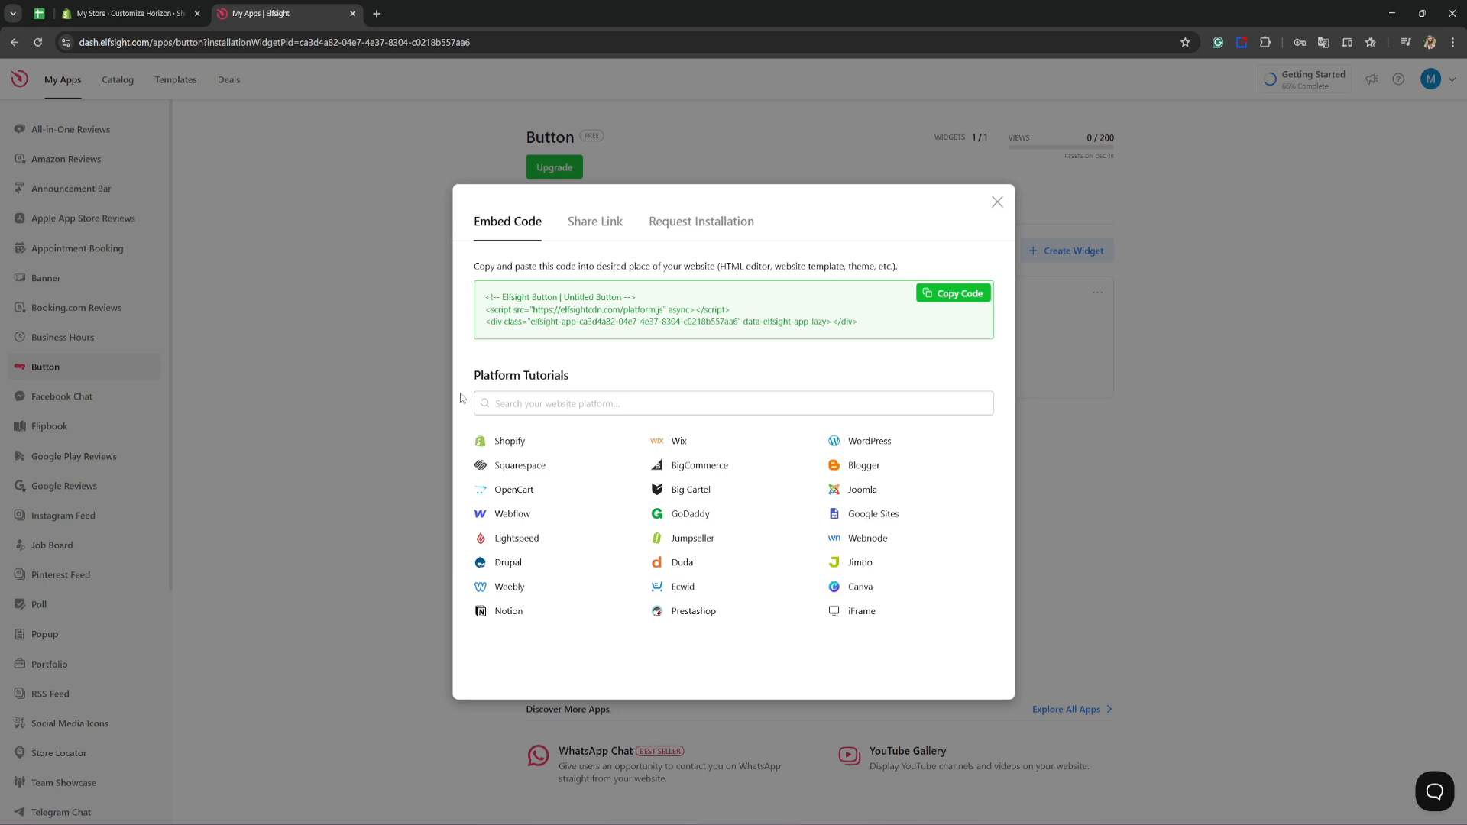
click(952, 295)
Step: Switch to the Shopify theme editor and add a Custom Liquid section below the home page's Featured collection
click(111, 6)
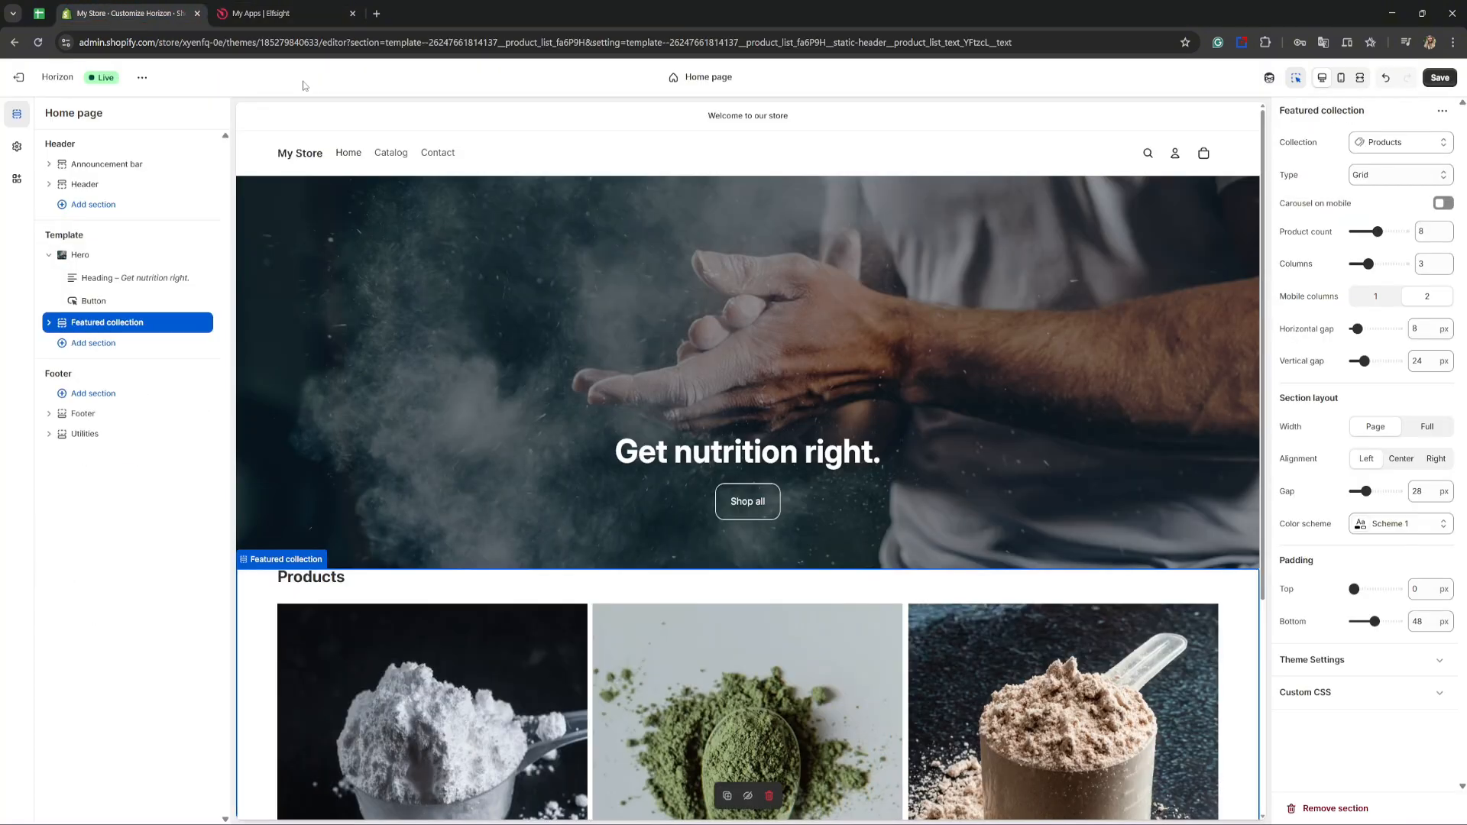
scroll(579, 360, down, 4)
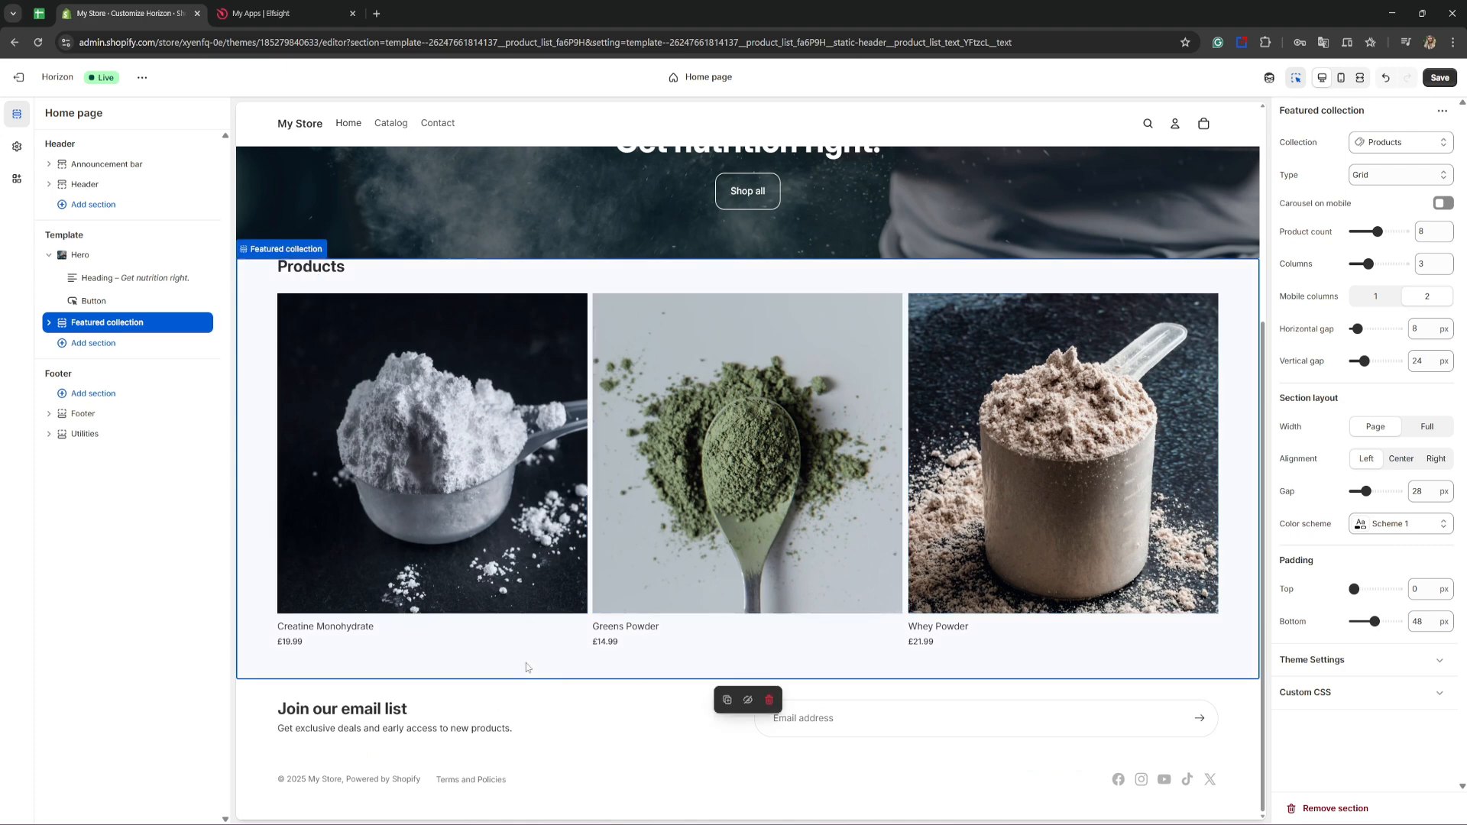
click(64, 343)
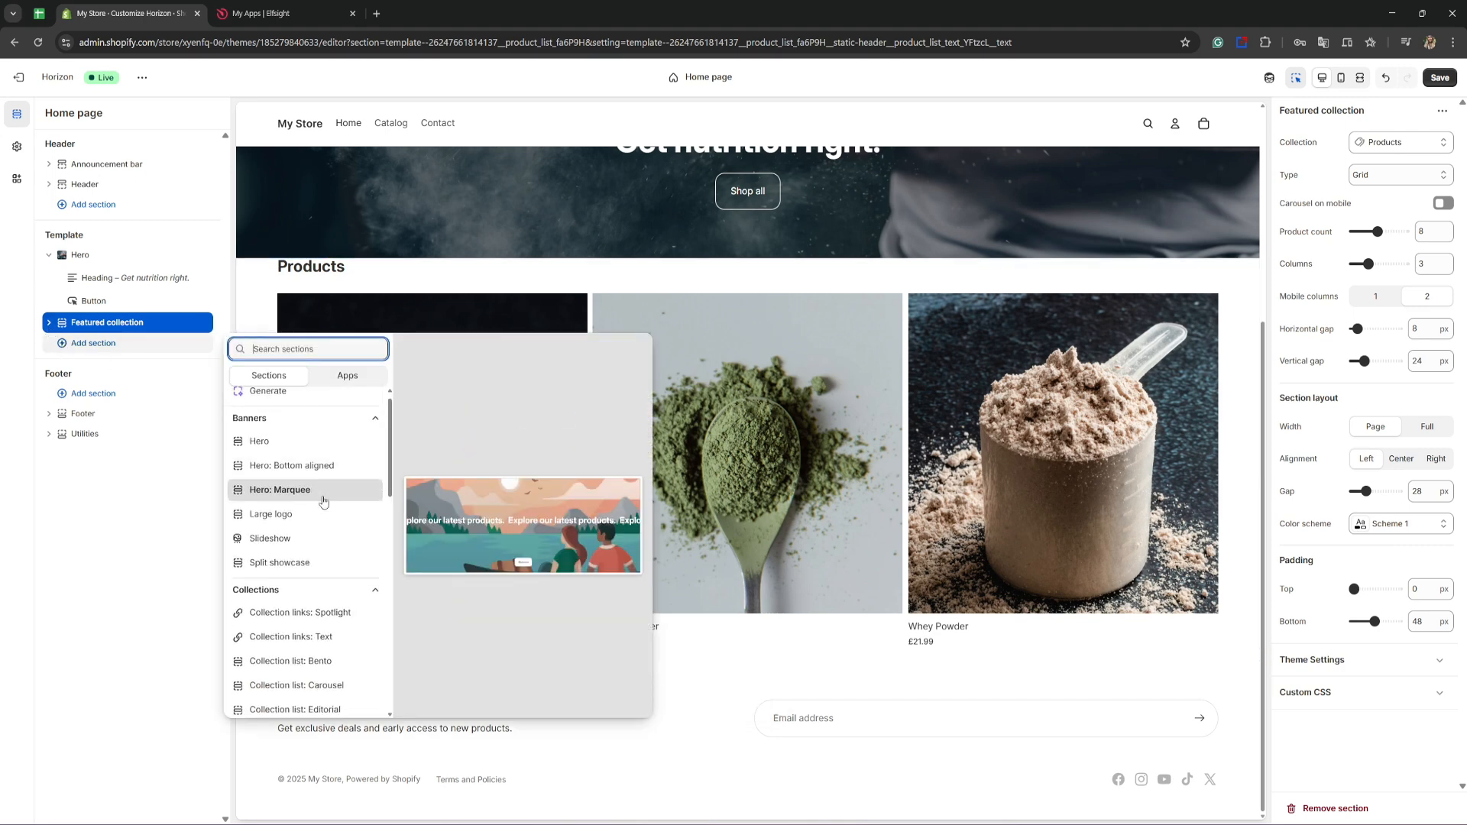
scroll(321, 500, down, 8)
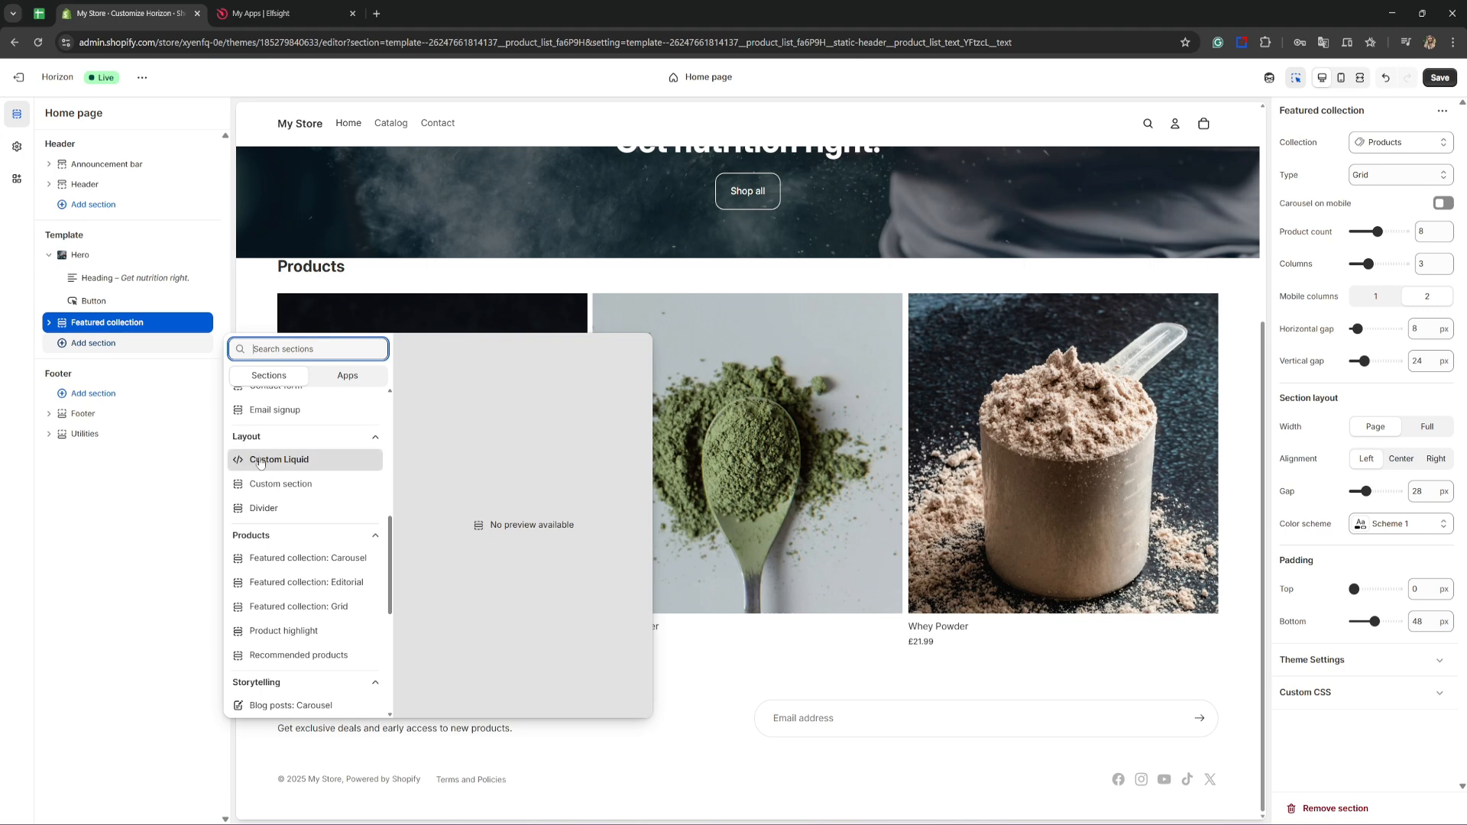
click(283, 463)
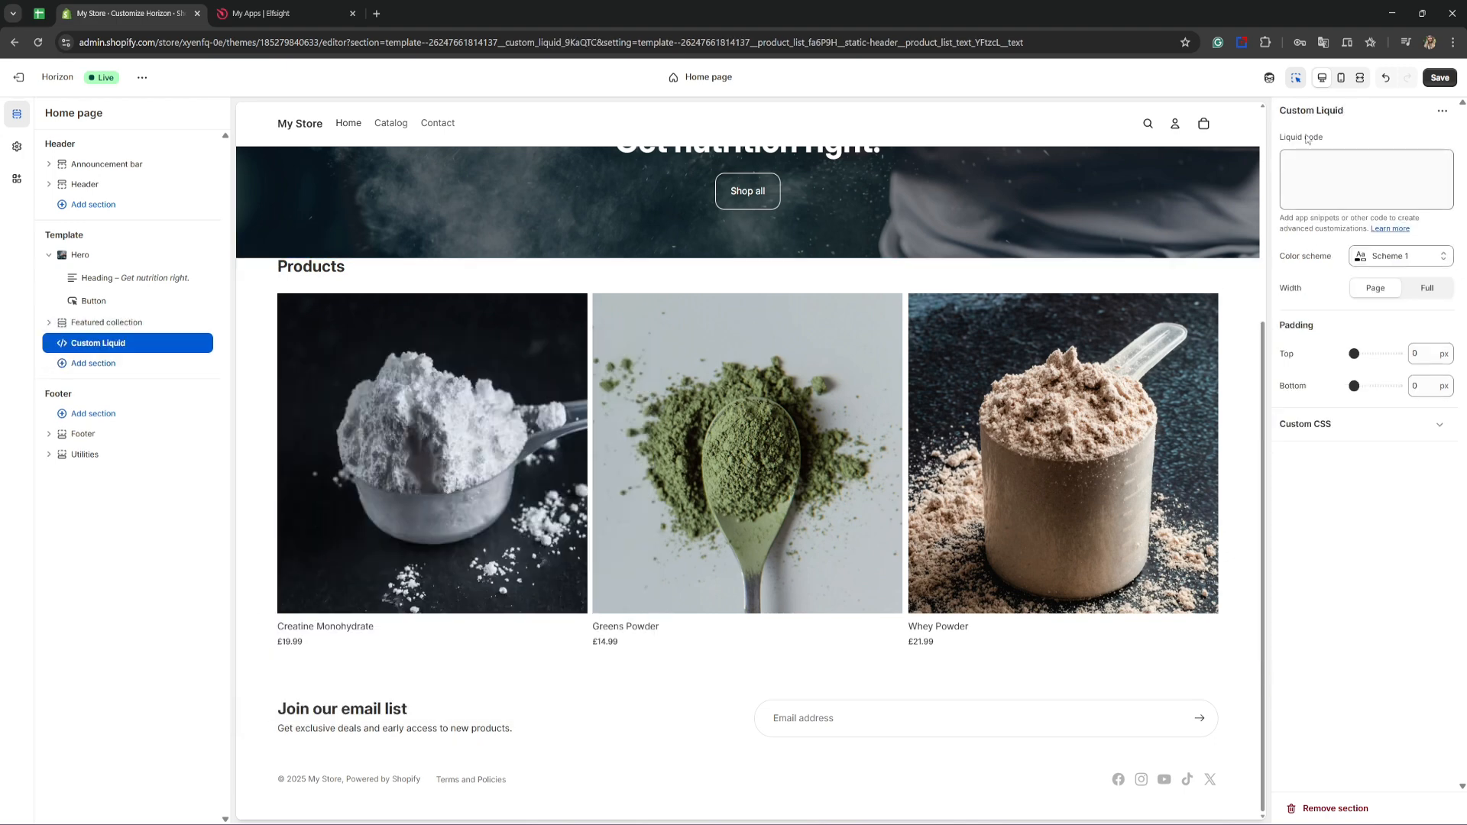
Step: Paste the copied widget embed code into the Custom Liquid section's Liquid code
drag(1283, 136, 1322, 147)
click(1303, 168)
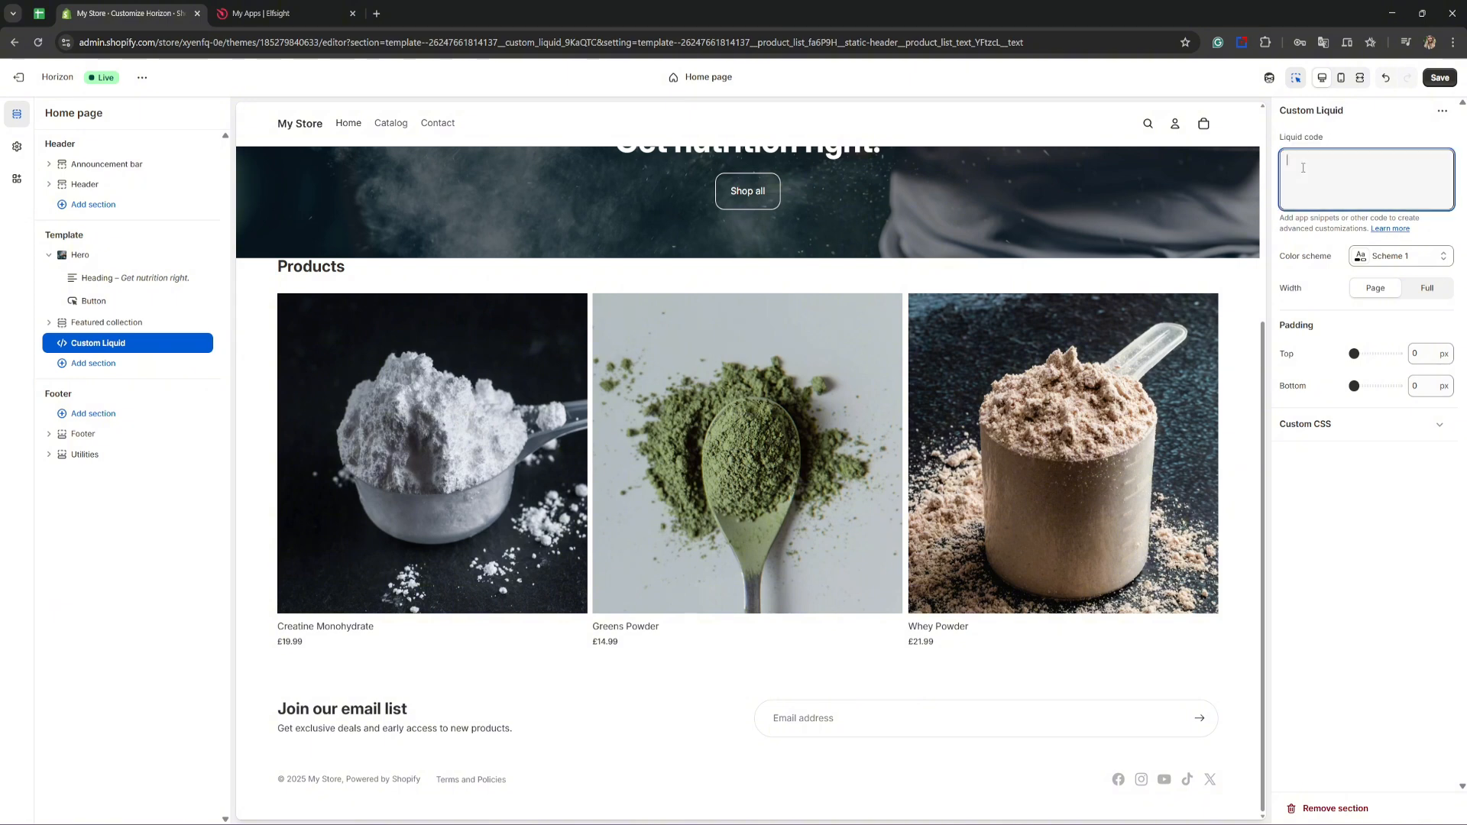
right_click(1303, 167)
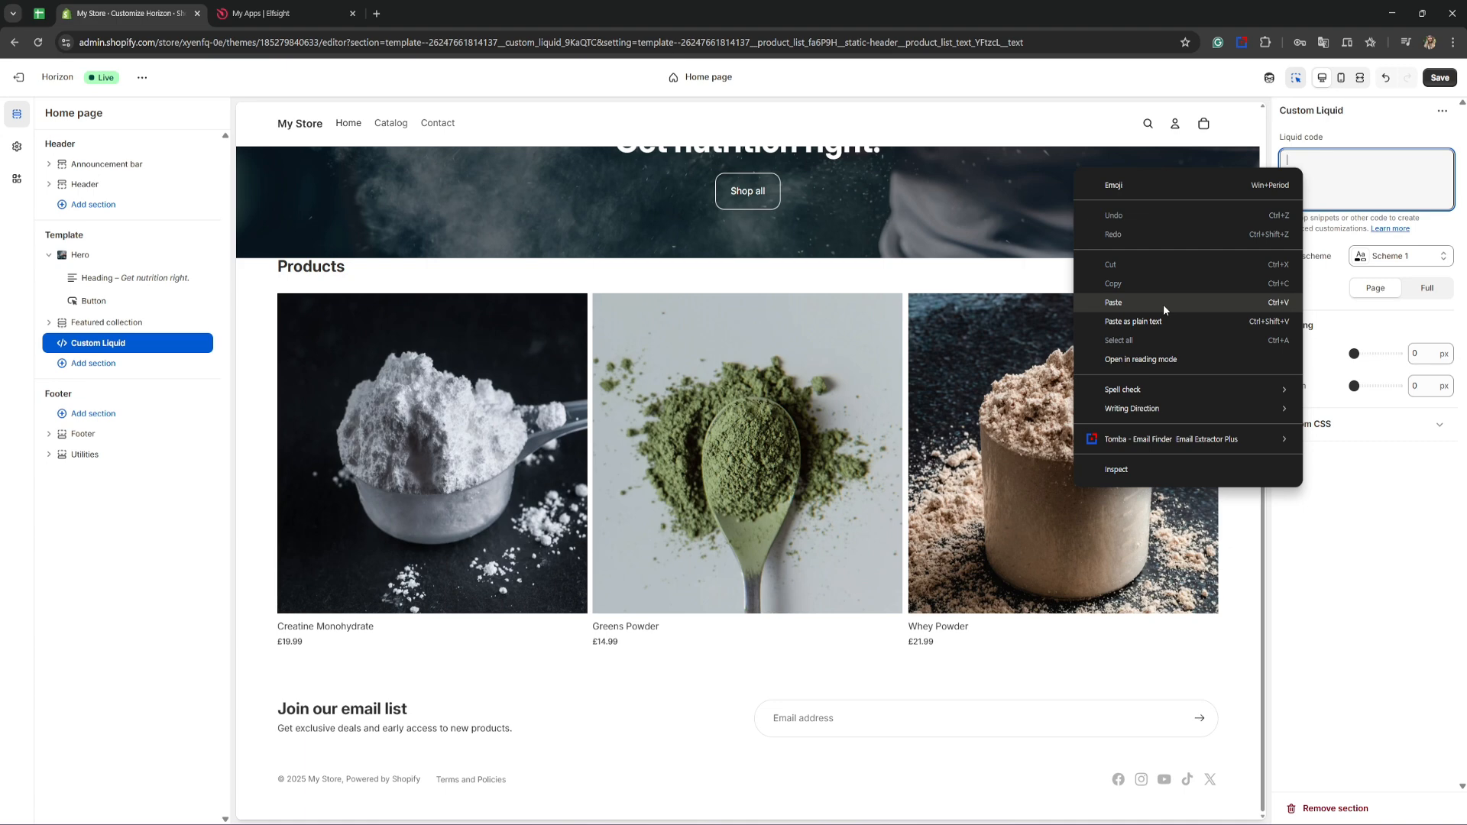
click(1285, 304)
click(721, 545)
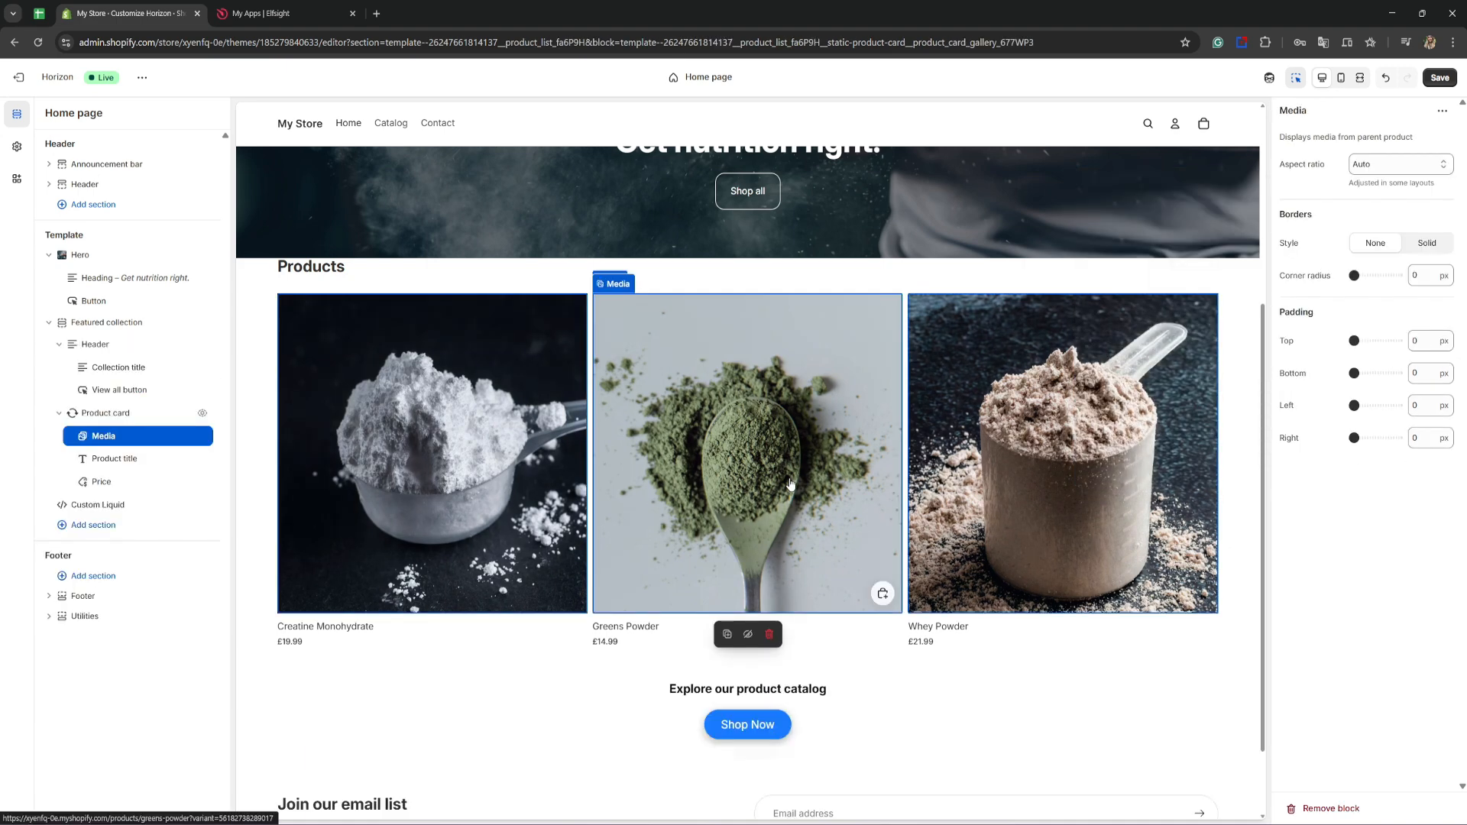